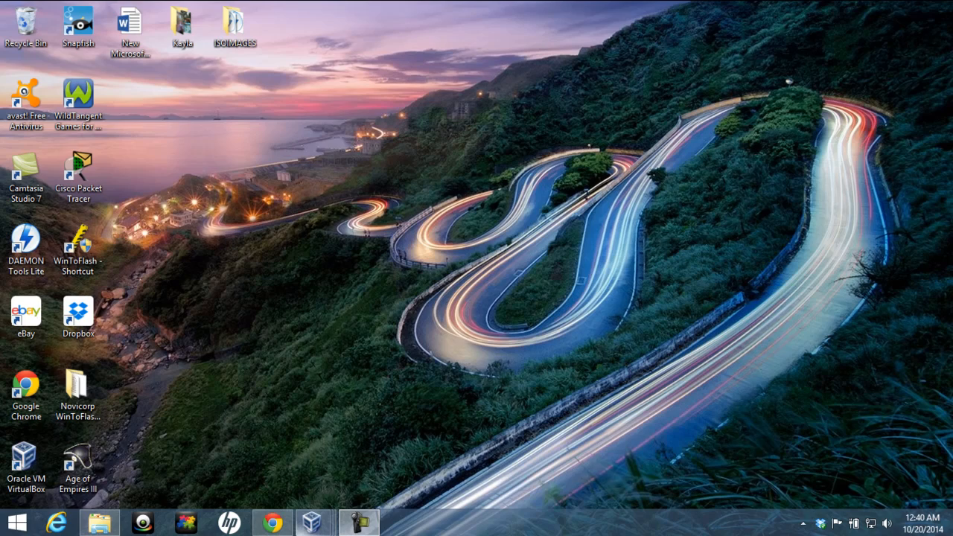
Bring the Win_7 VM forward and view its System page (Win7-PC, WORKGROUP, Windows 7 Ultimate 64-bit), then minimize it
mouse_move(311, 522)
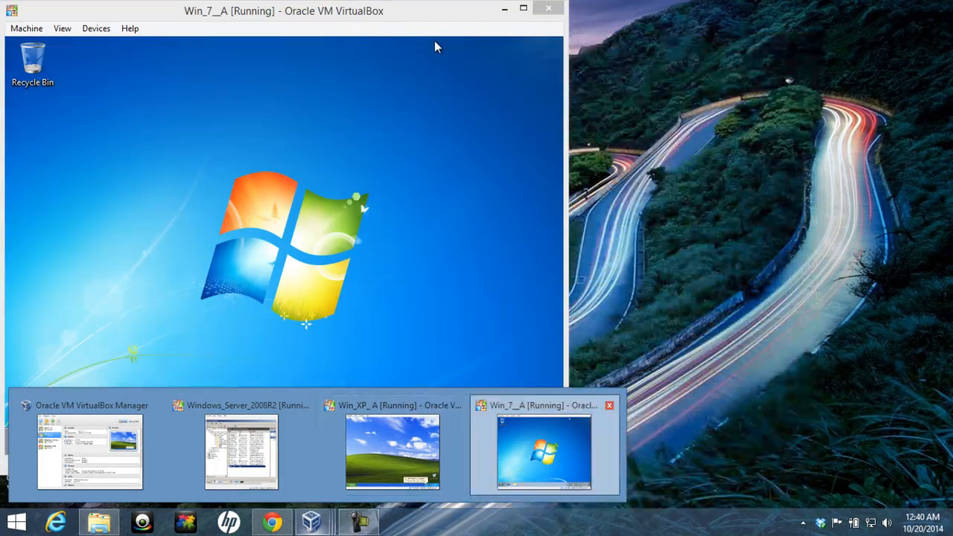
click(545, 451)
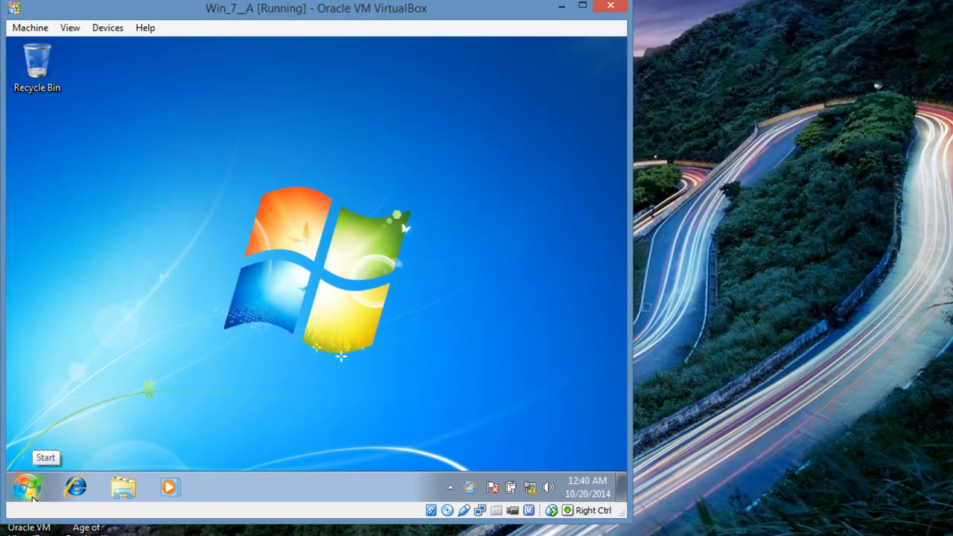
click(32, 497)
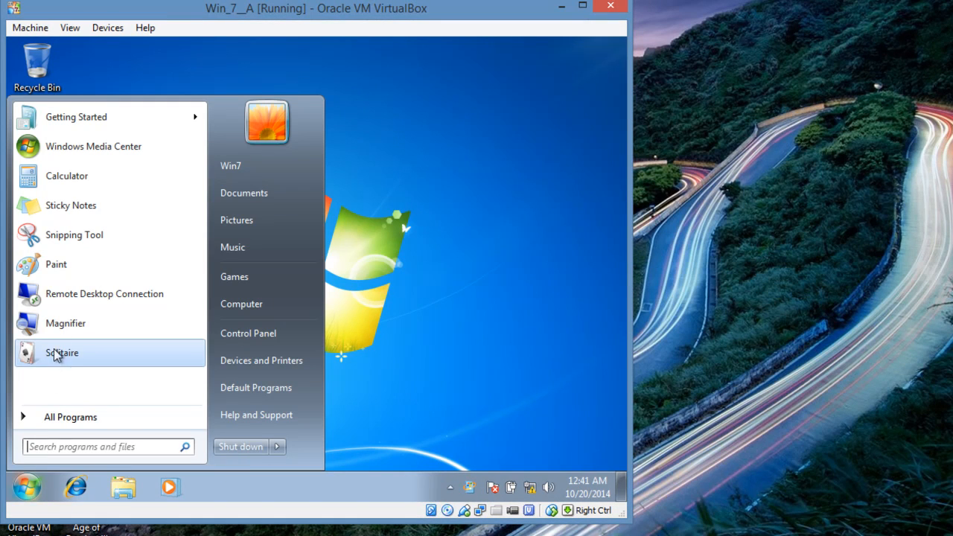
right_click(266, 305)
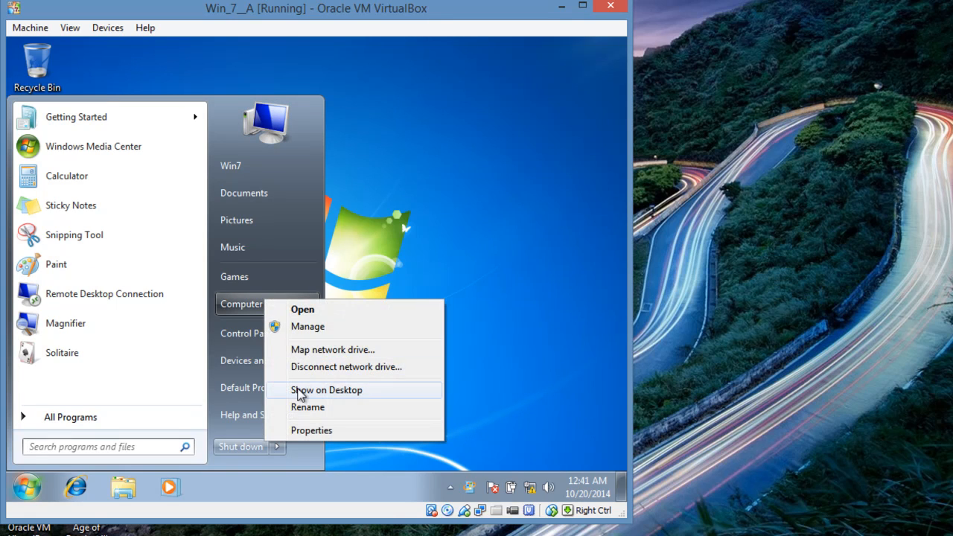
click(301, 429)
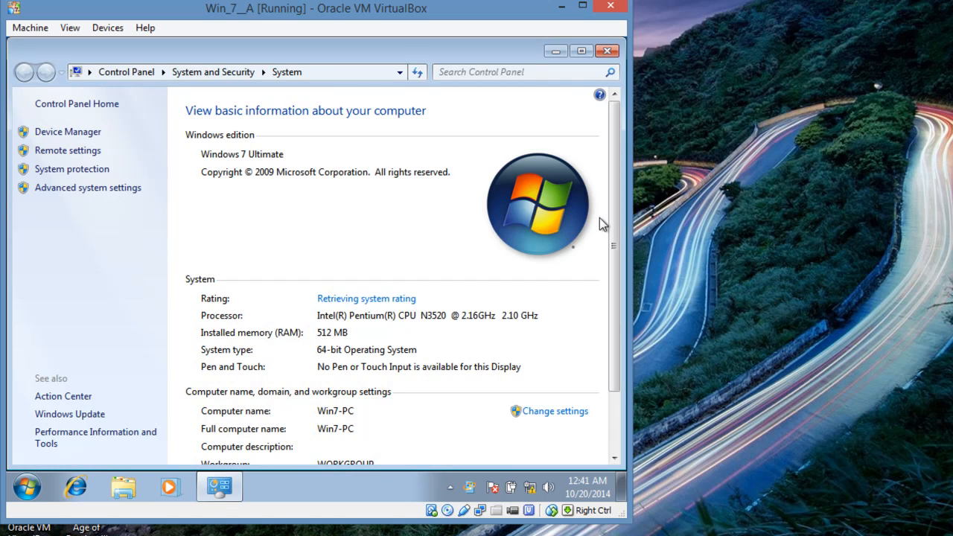
drag(613, 228, 615, 292)
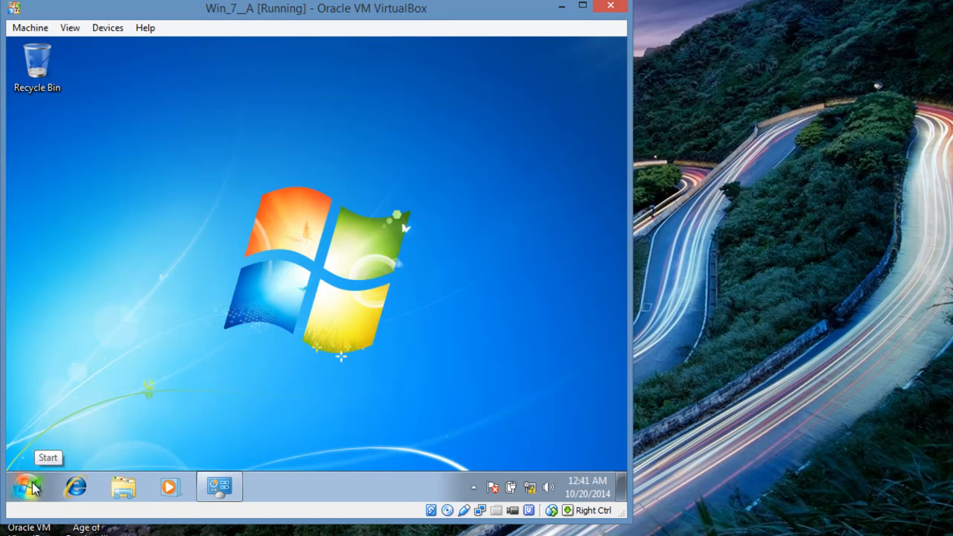
Confirm network discovery and file and printer sharing are on in Advanced sharing settings
click(30, 488)
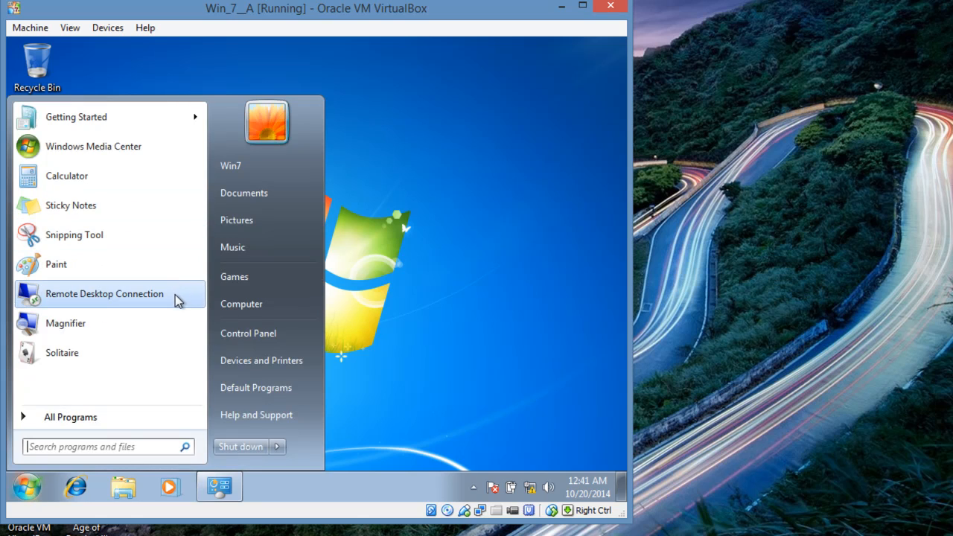
click(247, 336)
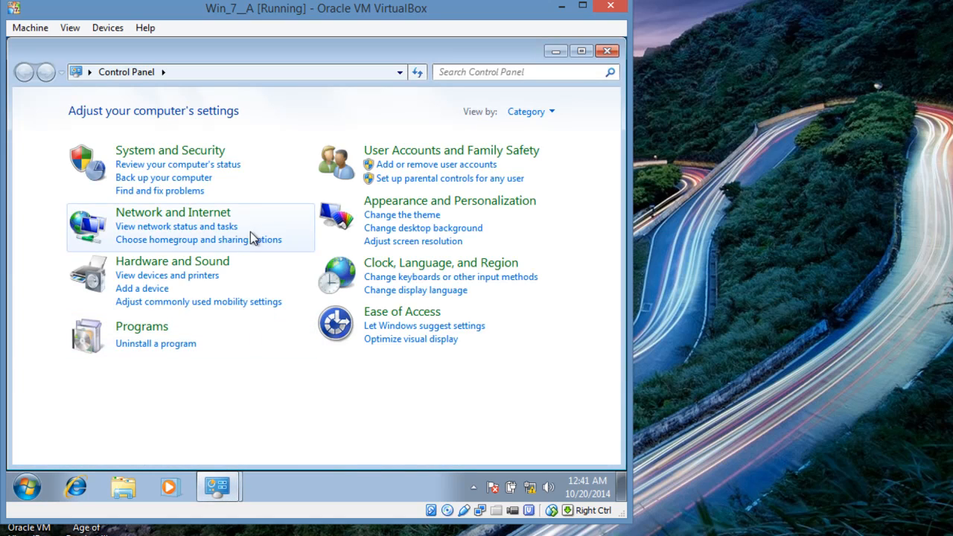
click(208, 217)
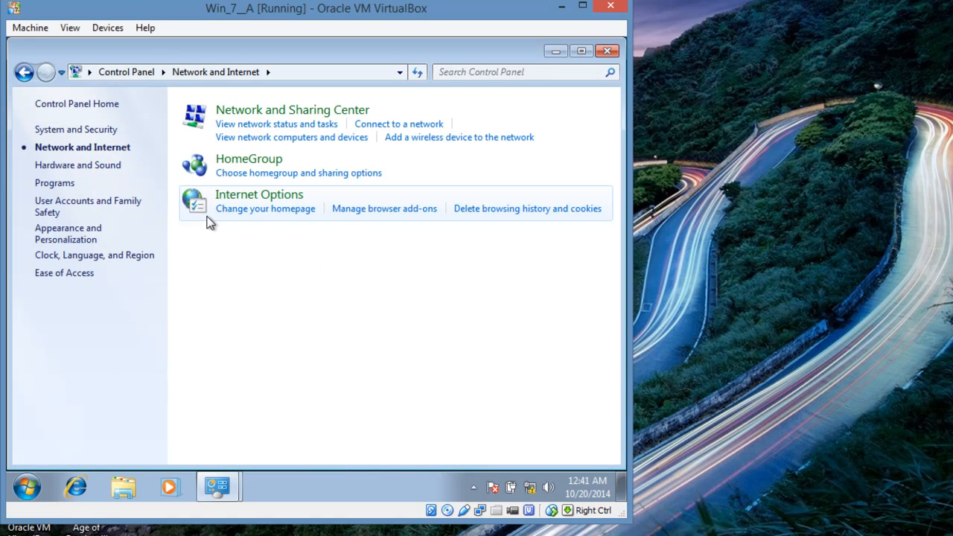
click(272, 111)
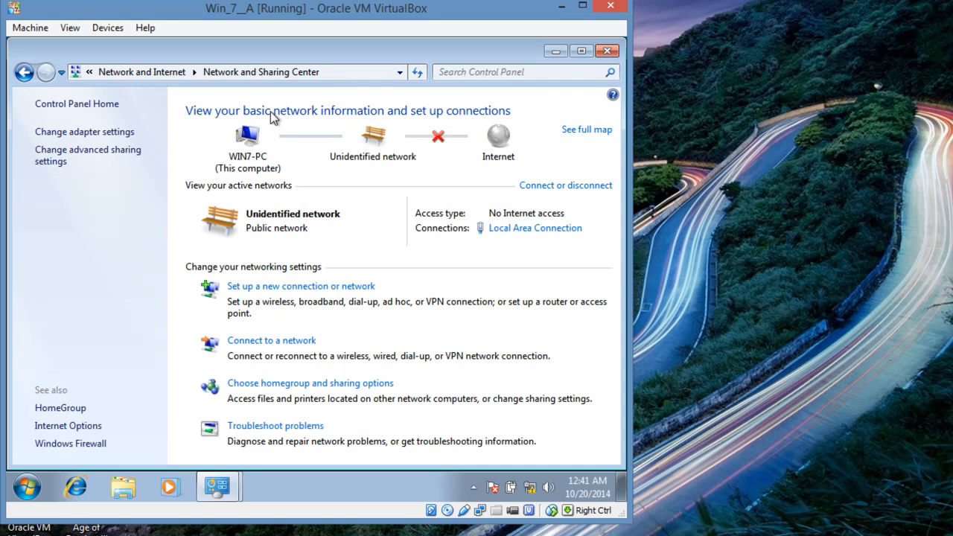
click(108, 151)
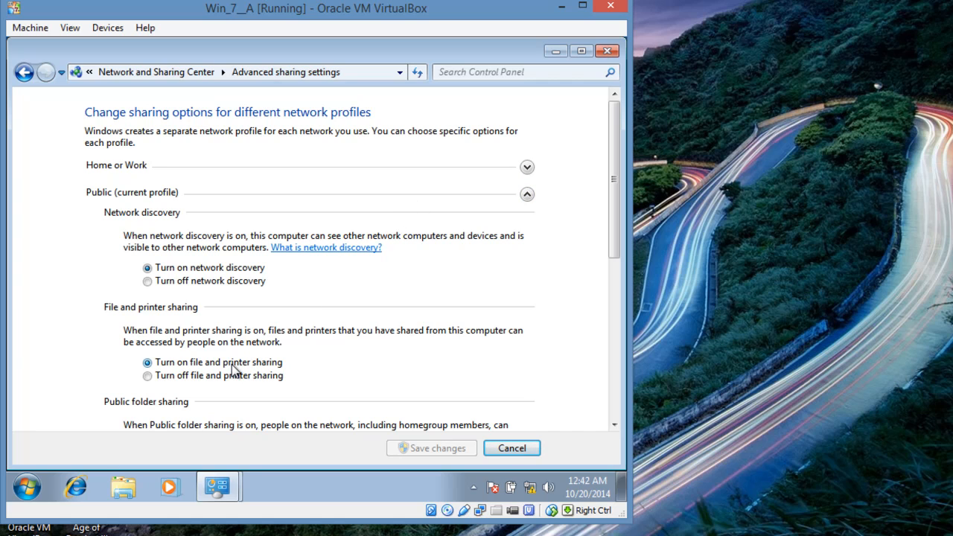
click(24, 71)
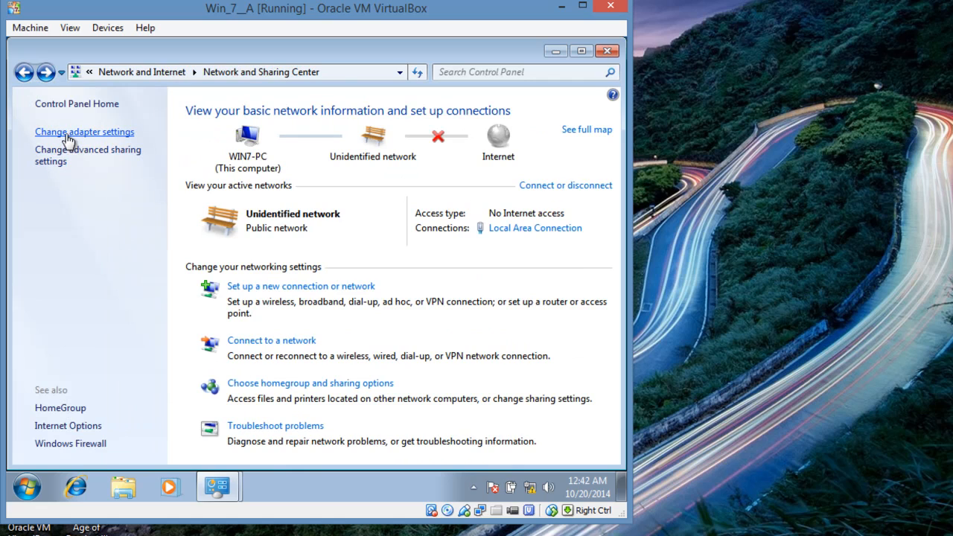
Verify the Local Area Connection IPv4 settings: IP 192.168.0.3, mask 255.255.255.0, DNS 192.168.0.1
click(67, 134)
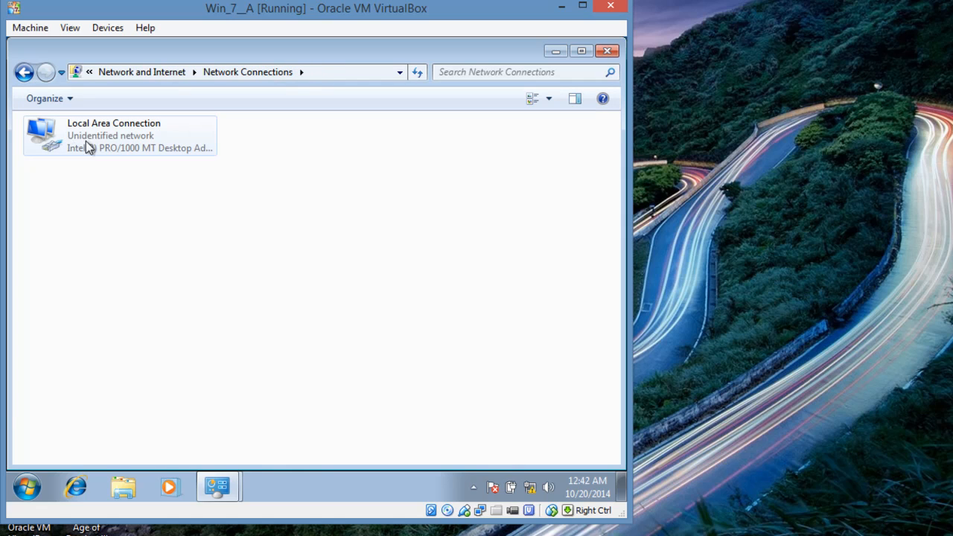
right_click(108, 156)
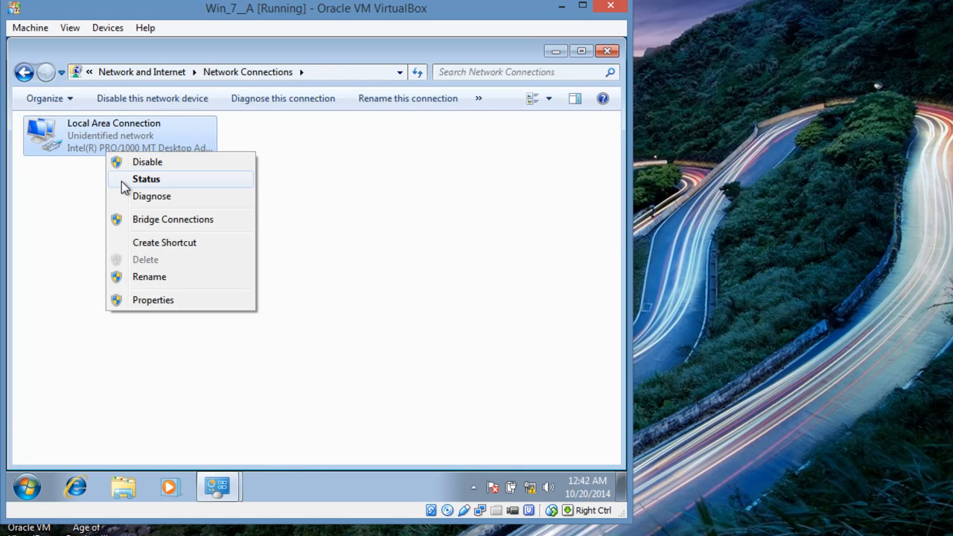
click(125, 301)
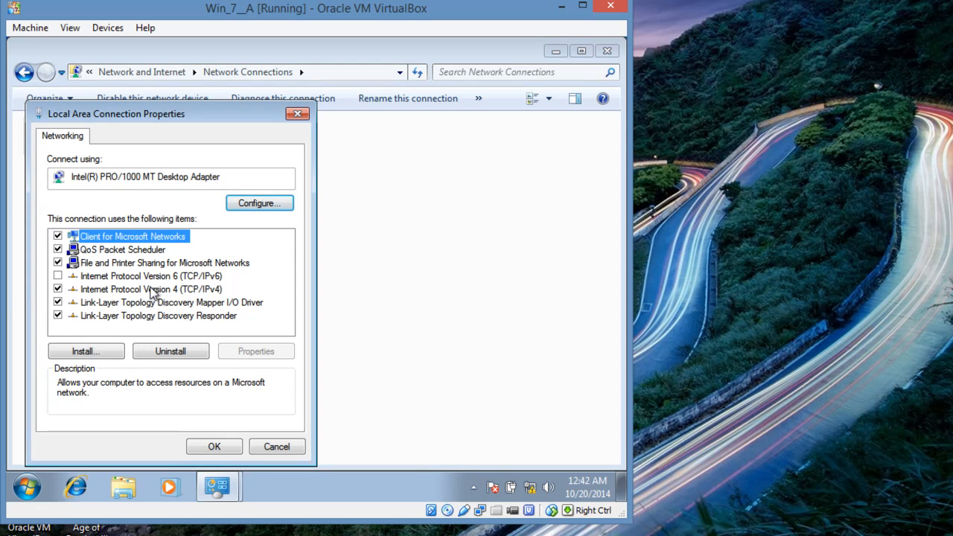
click(151, 289)
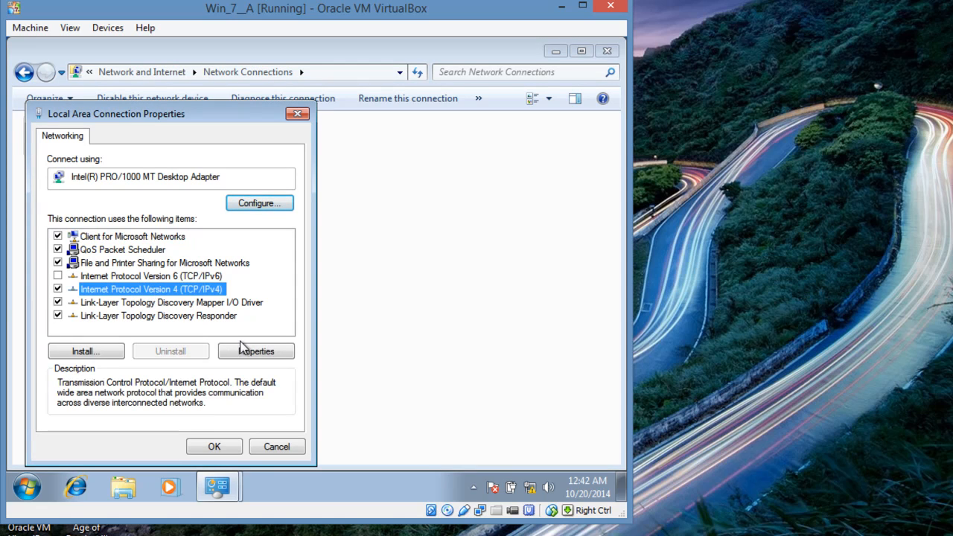
click(246, 350)
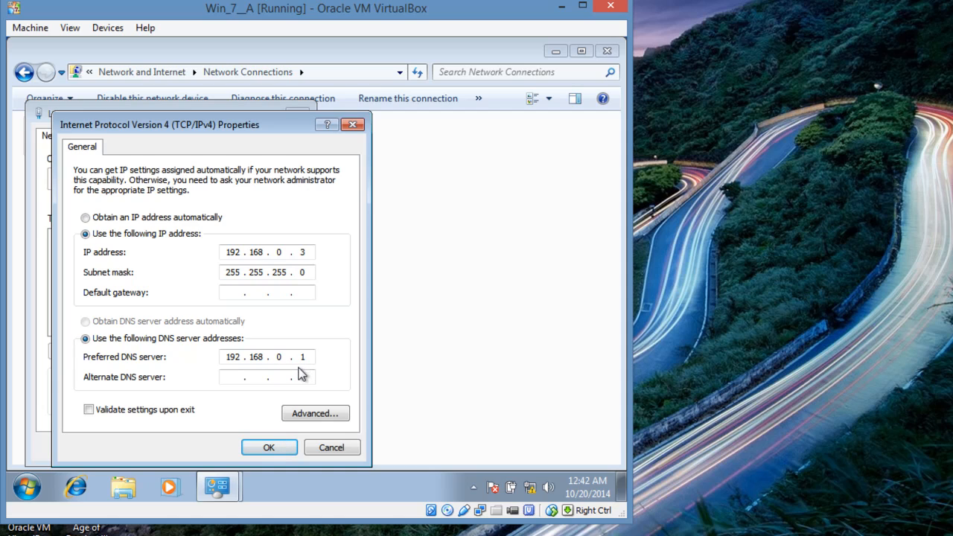
click(268, 447)
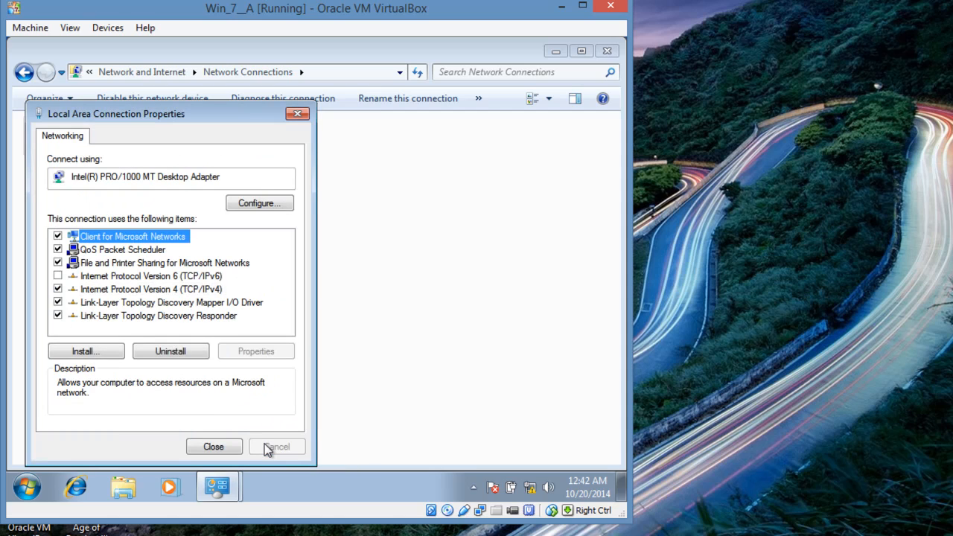
click(212, 448)
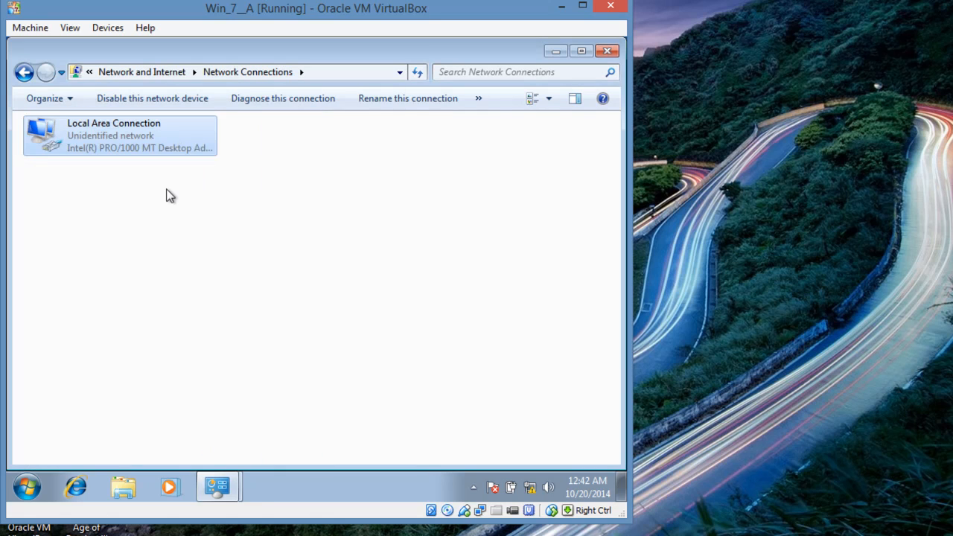
From Computer's system page, change Win7-PC's membership to Domain 'rockland' and confirm
click(24, 72)
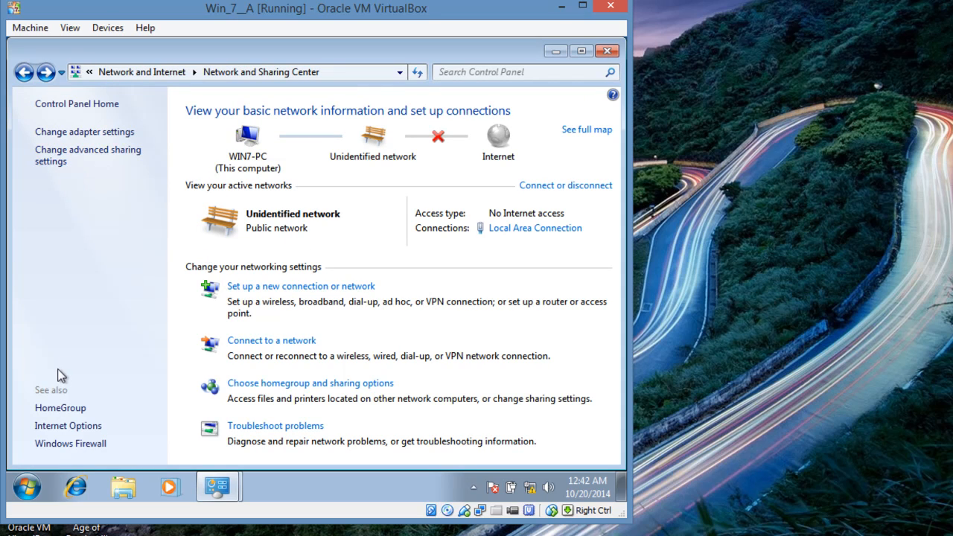
click(26, 487)
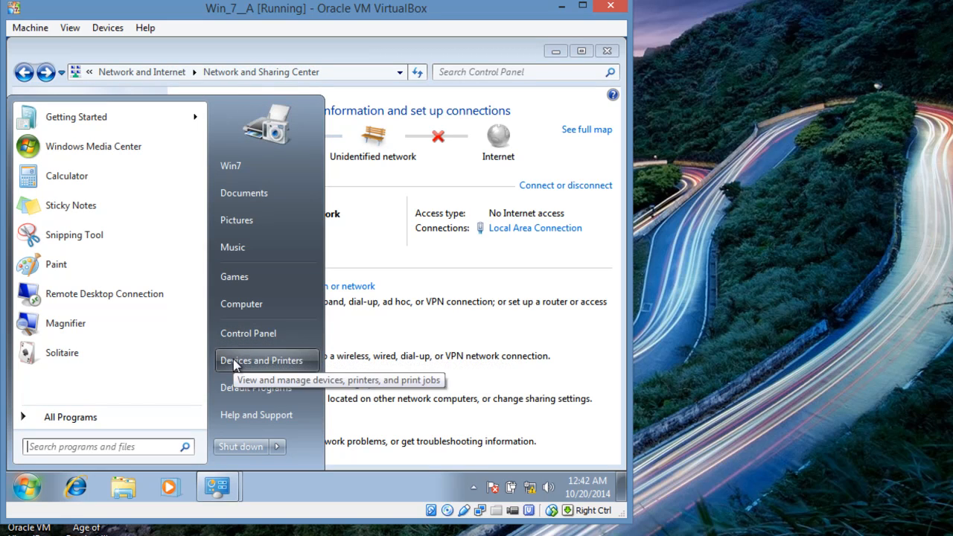
right_click(252, 309)
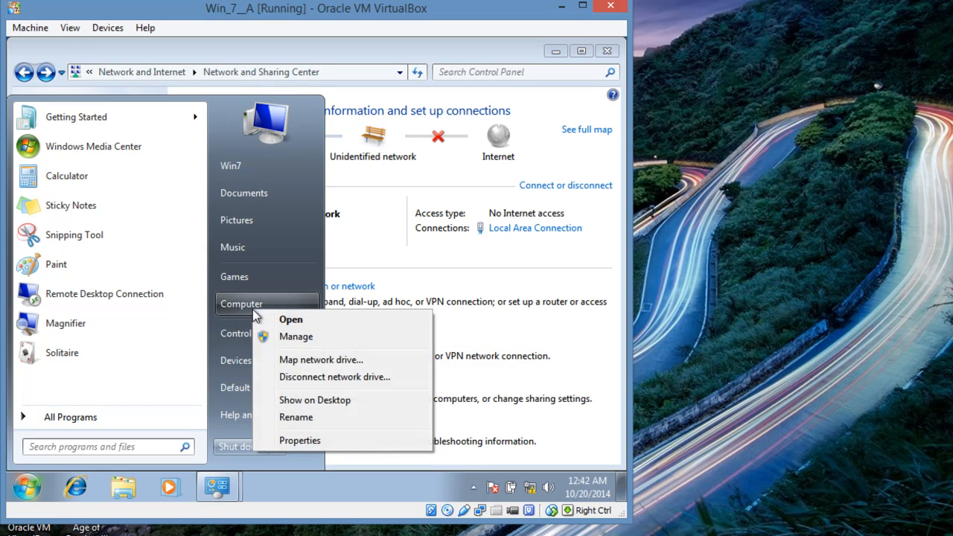
click(299, 440)
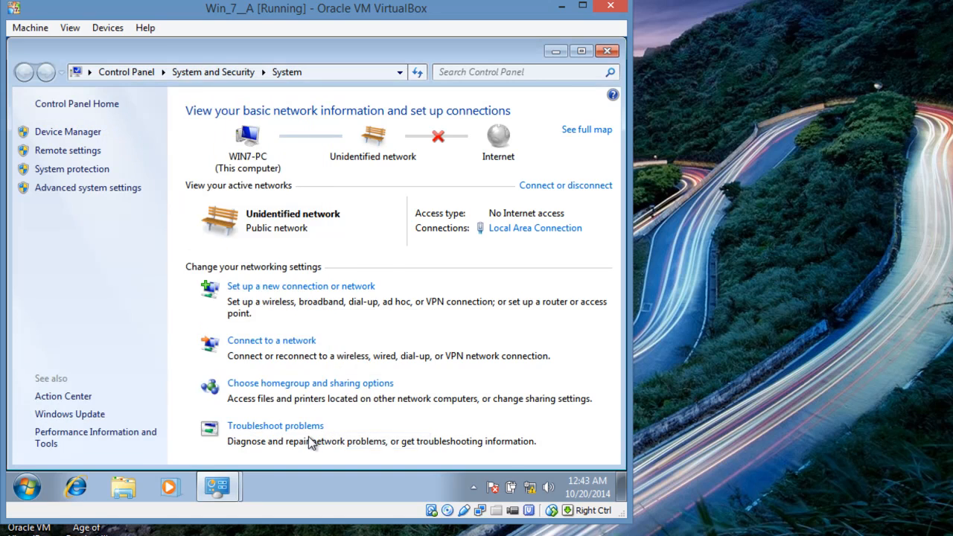
scroll(399, 347, down, 3)
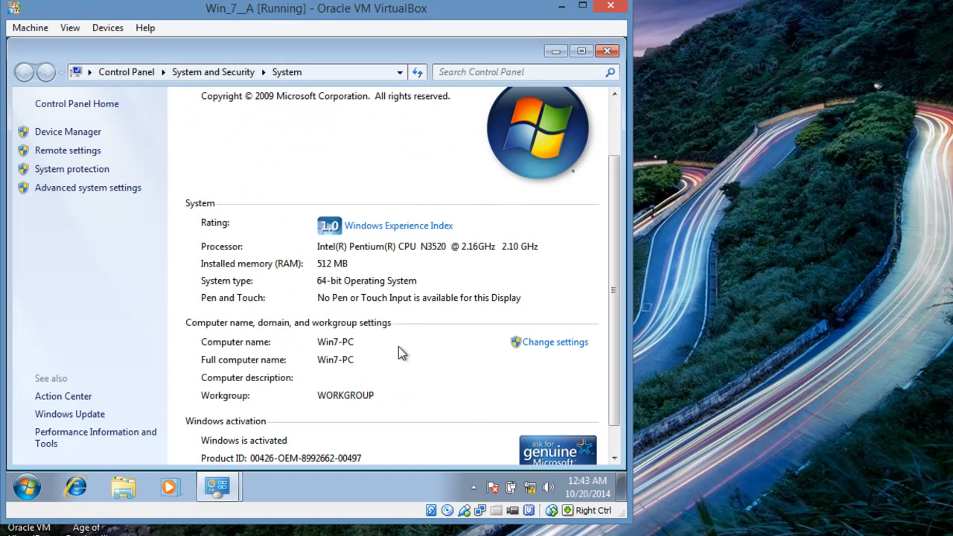
click(554, 353)
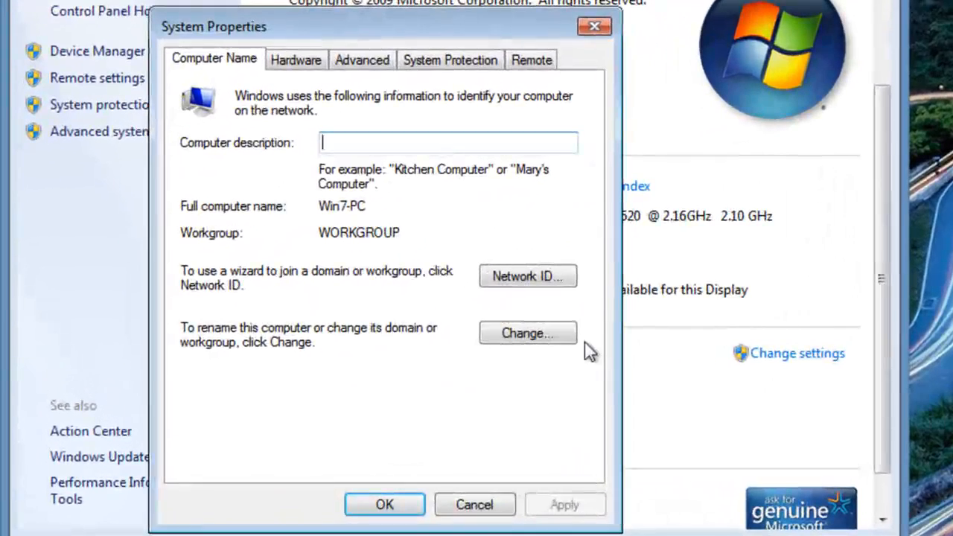
click(527, 334)
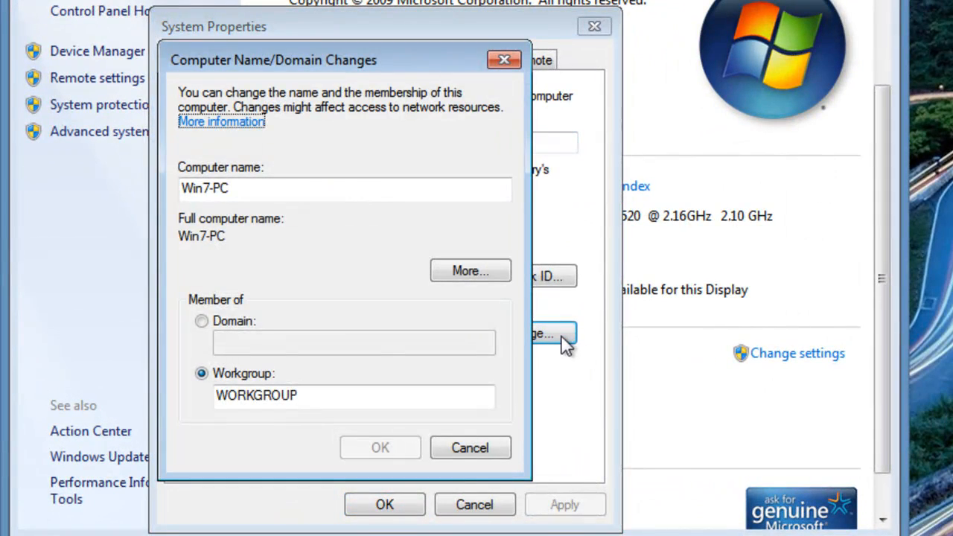
click(238, 321)
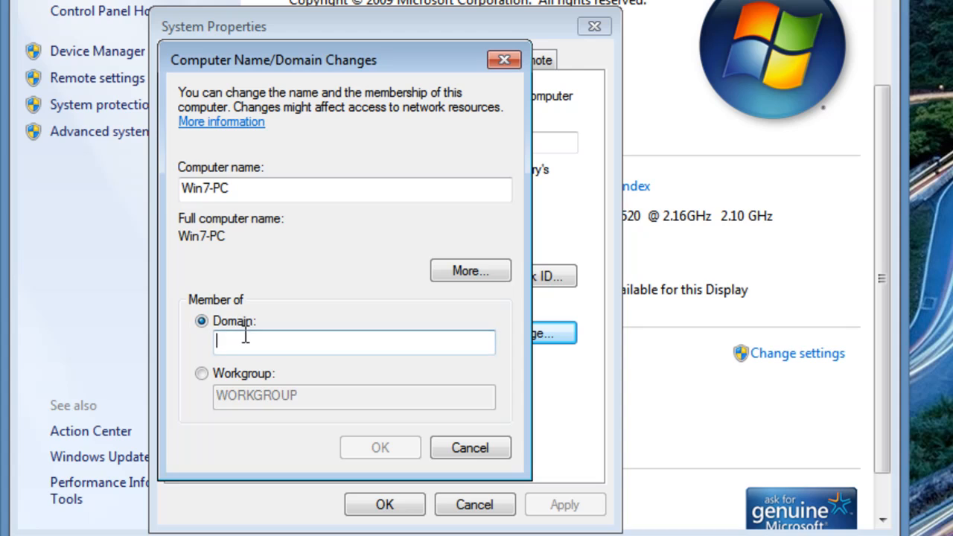
text(roc)
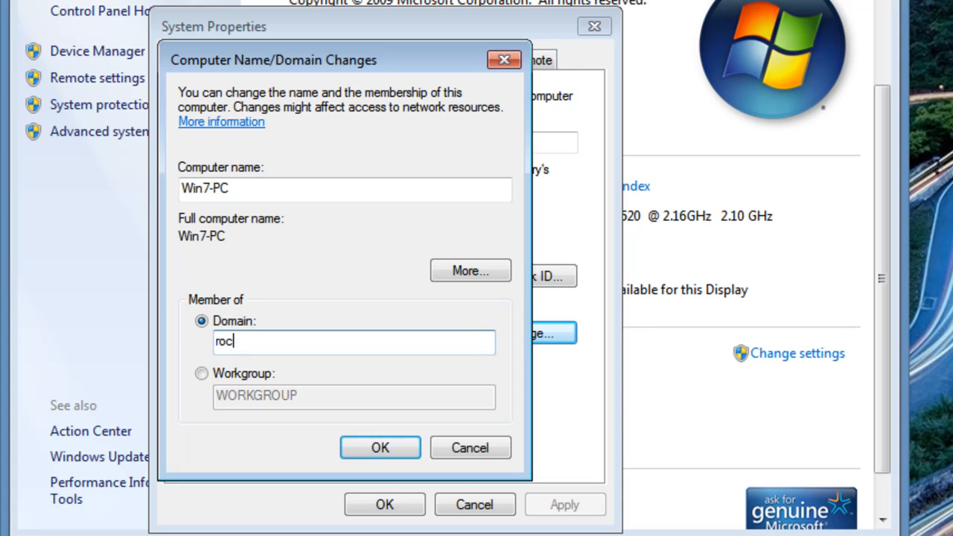
text(kland)
click(382, 441)
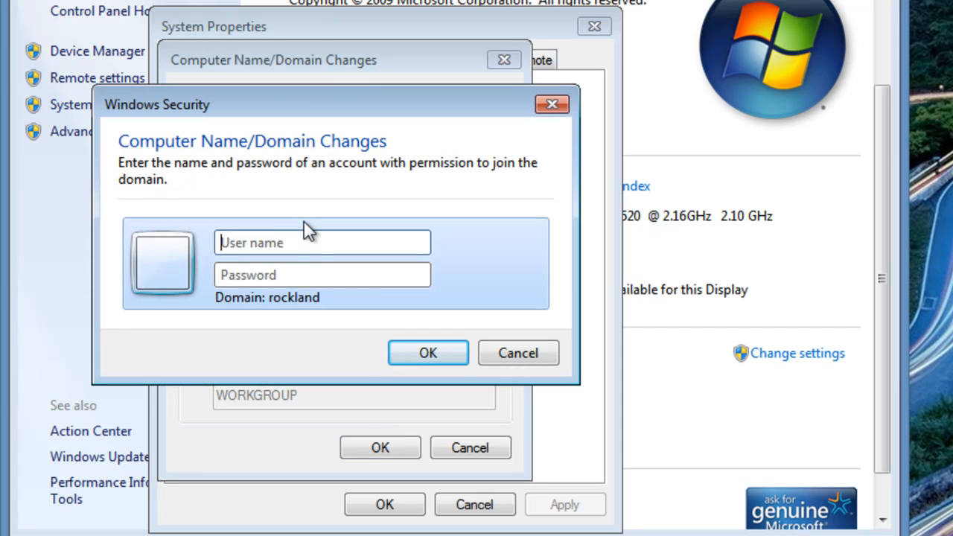
Authorise the domain join with the domain Administrator account and its password
text(Admi)
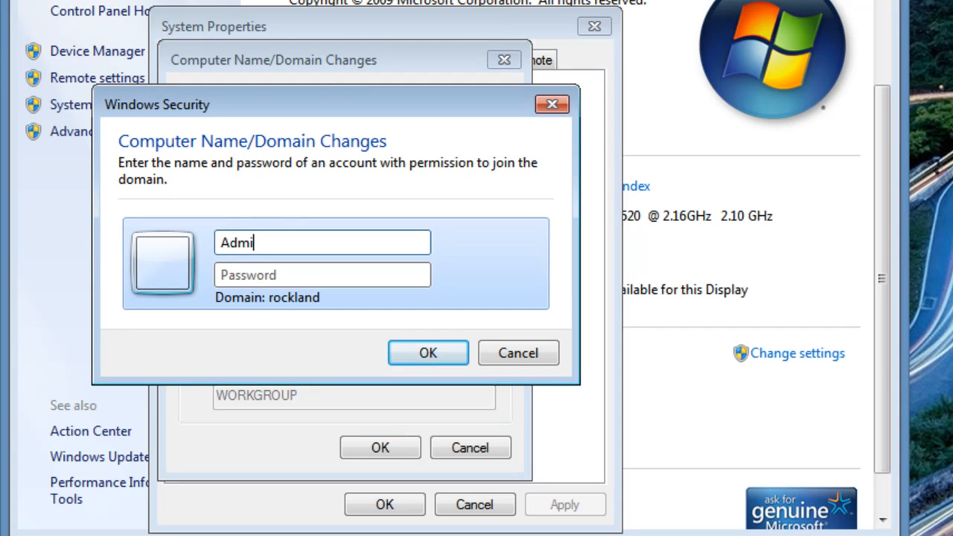
text(nistrator)
key(Tab)
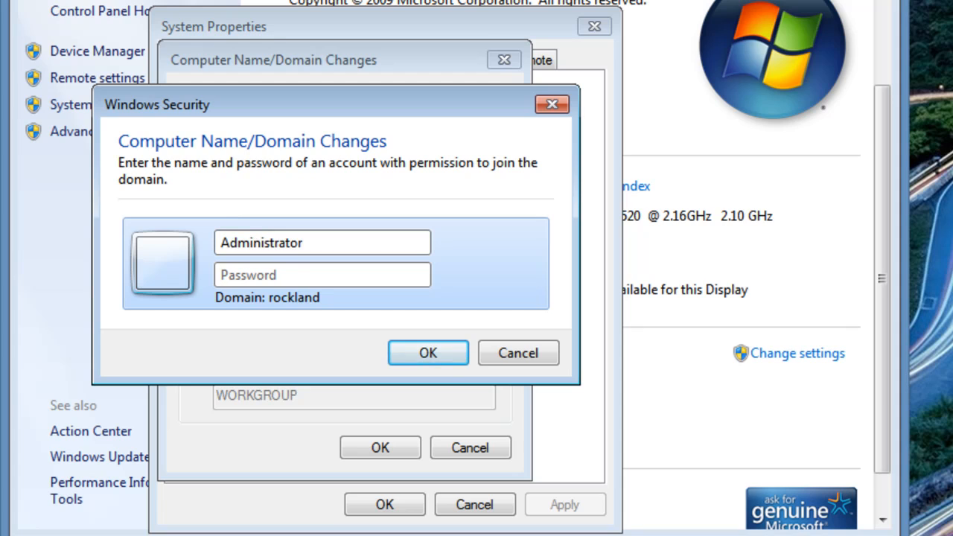
text(•••••••••••)
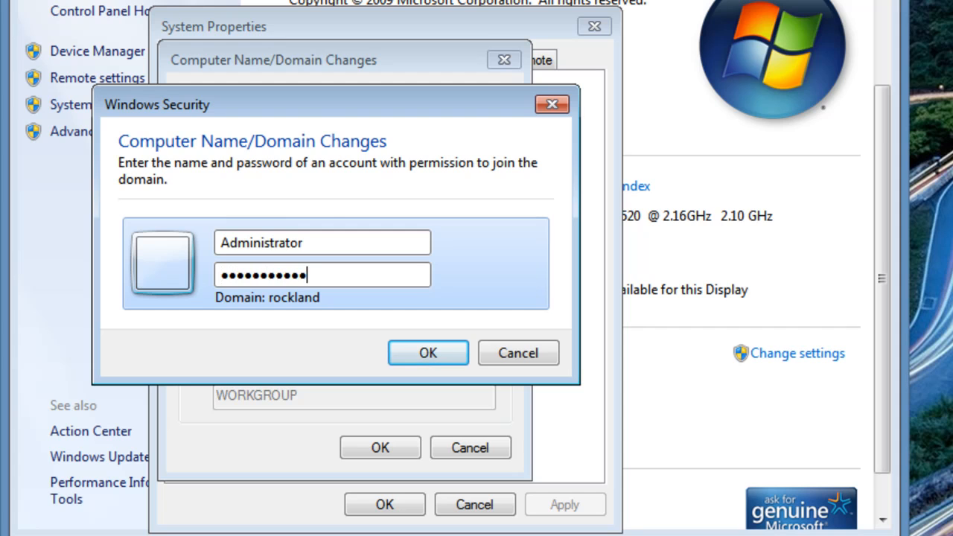
key(Return)
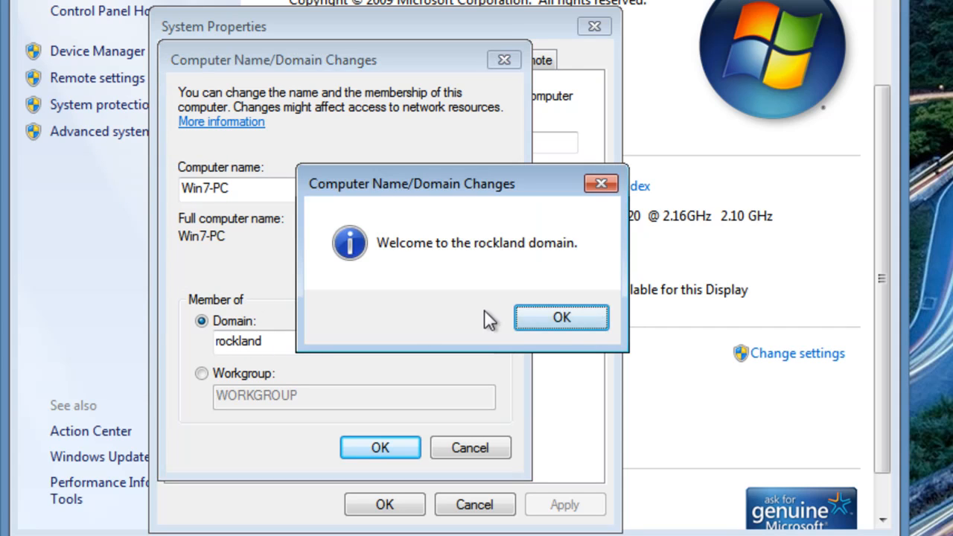
Acknowledge the welcome and restart notices, close System Properties, and restart Windows 7 now
click(533, 321)
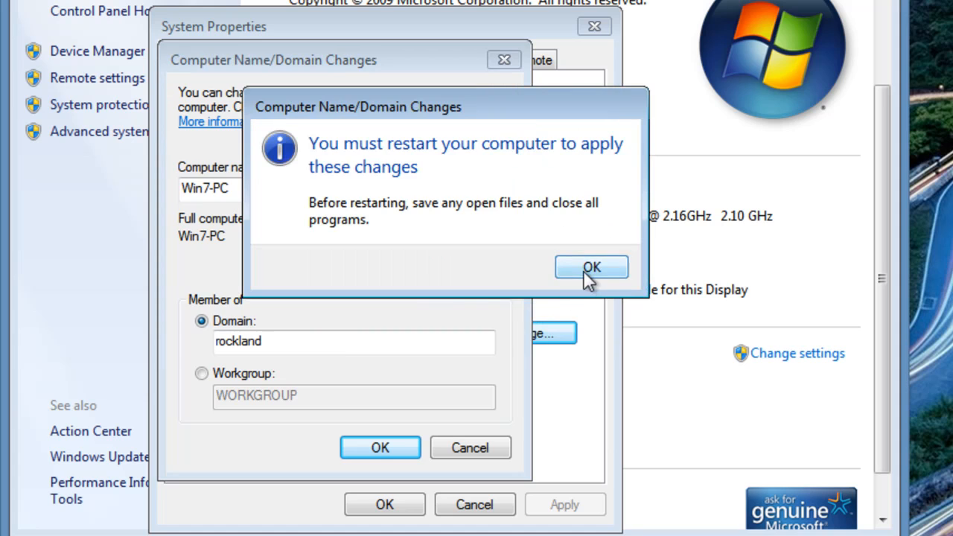
click(589, 268)
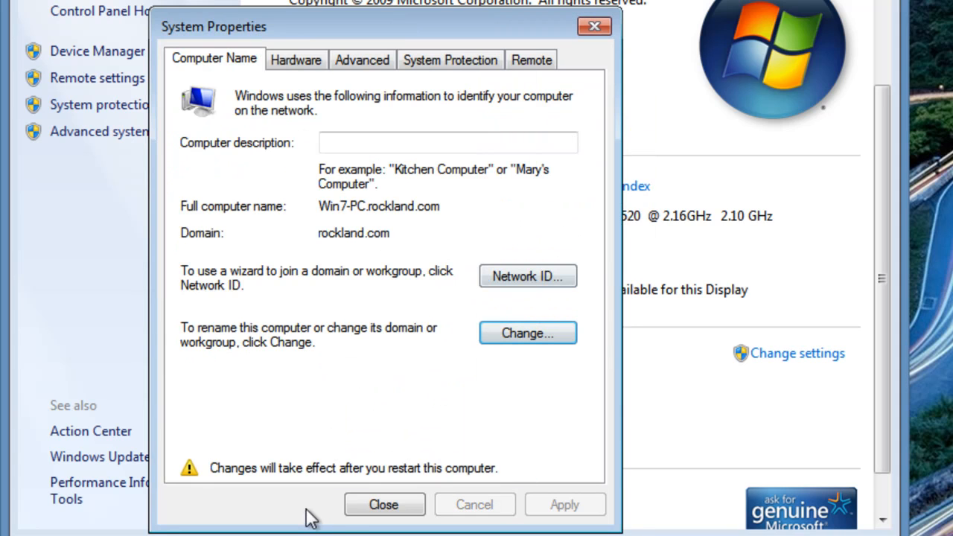
click(366, 506)
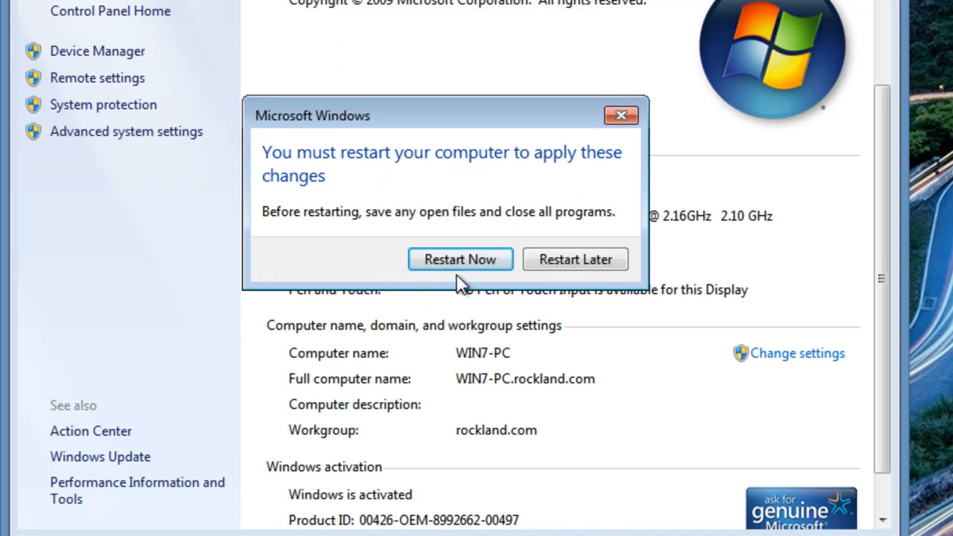
click(474, 259)
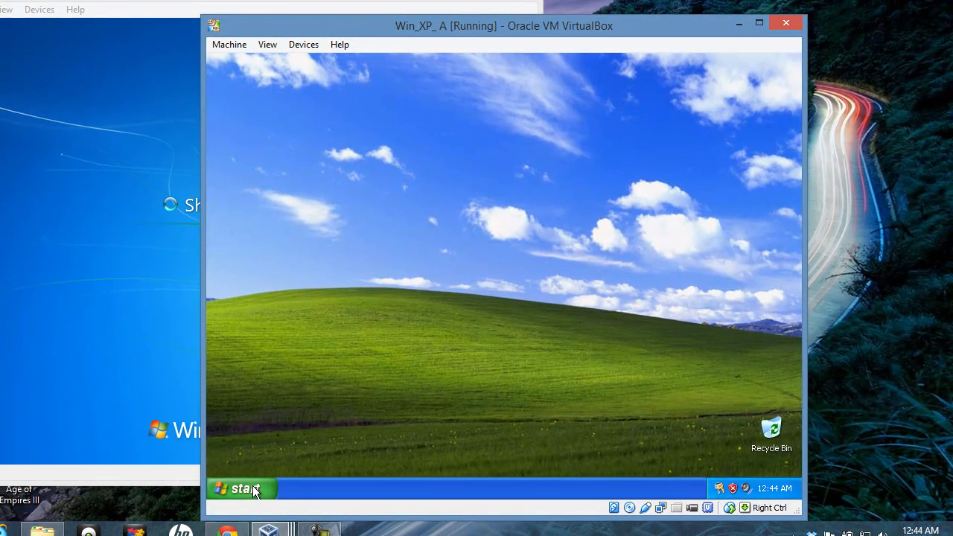
click(246, 488)
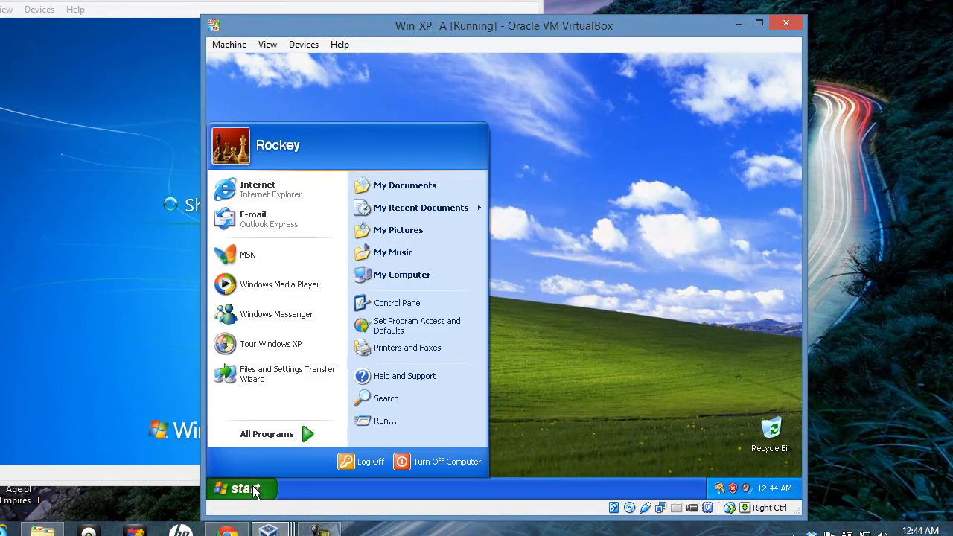
right_click(401, 274)
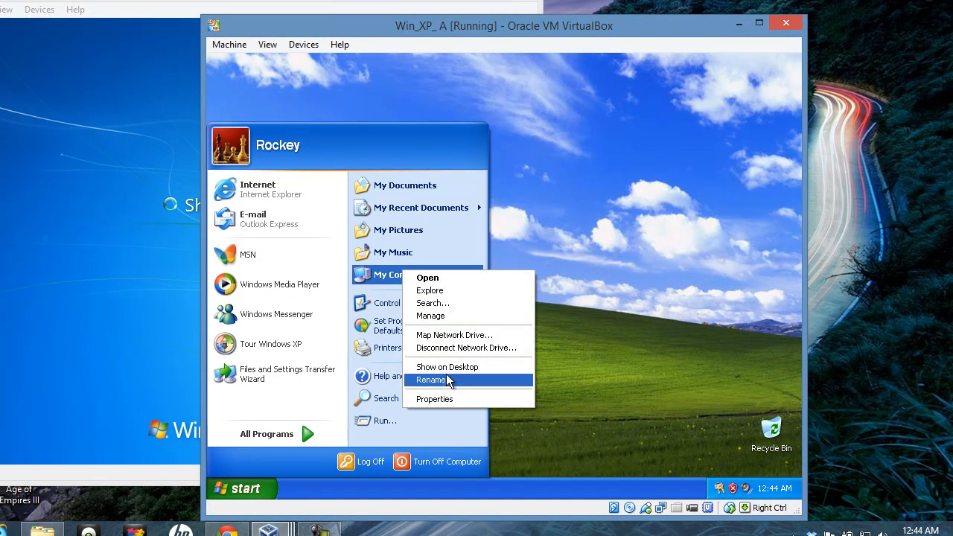
click(450, 398)
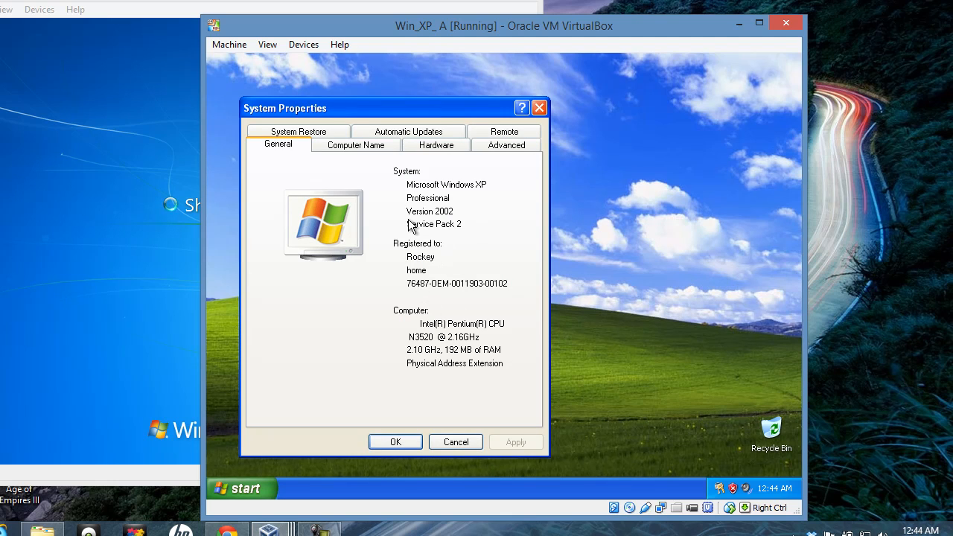
click(382, 145)
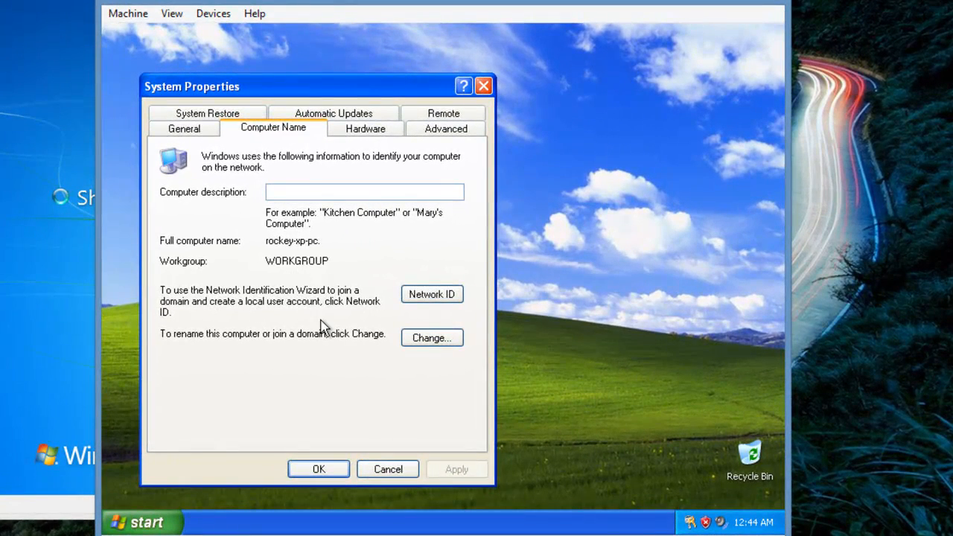
click(319, 469)
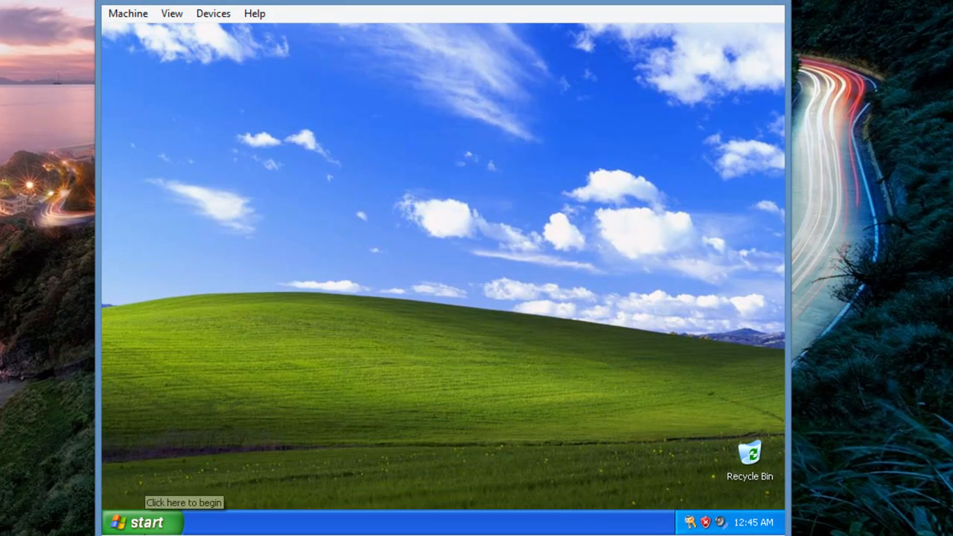
Go through Control Panel to Network Connections and open Local Area Connection's Internet Protocol (TCP/IP) properties
click(145, 522)
click(319, 314)
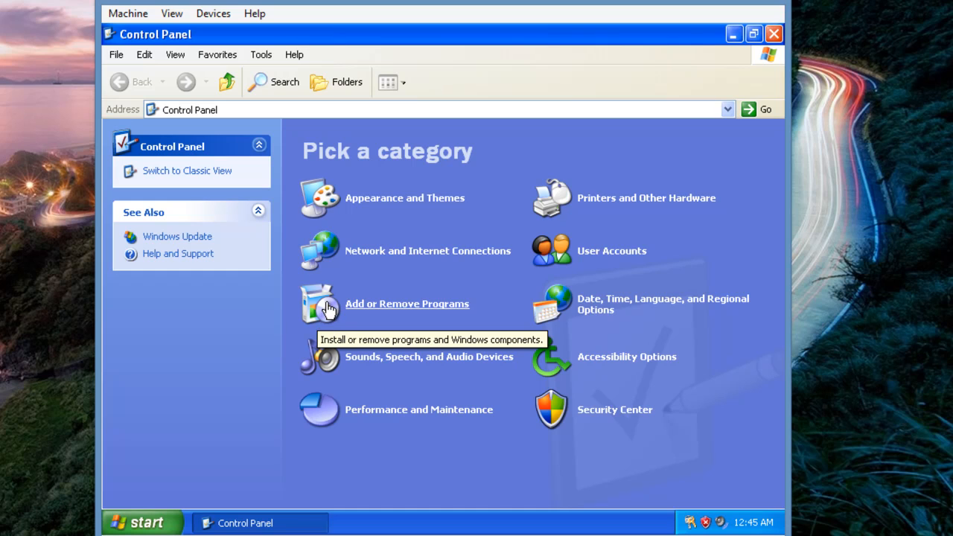
click(372, 271)
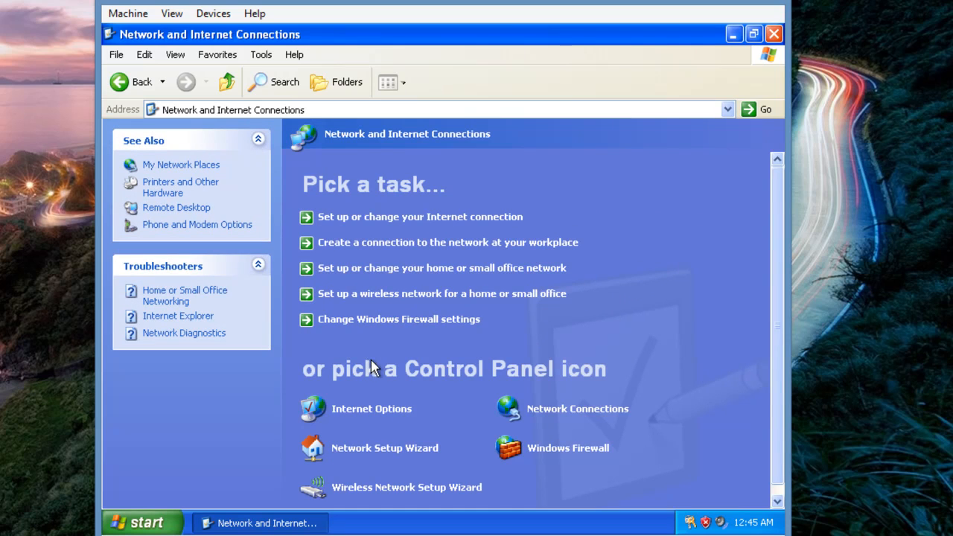
right_click(530, 411)
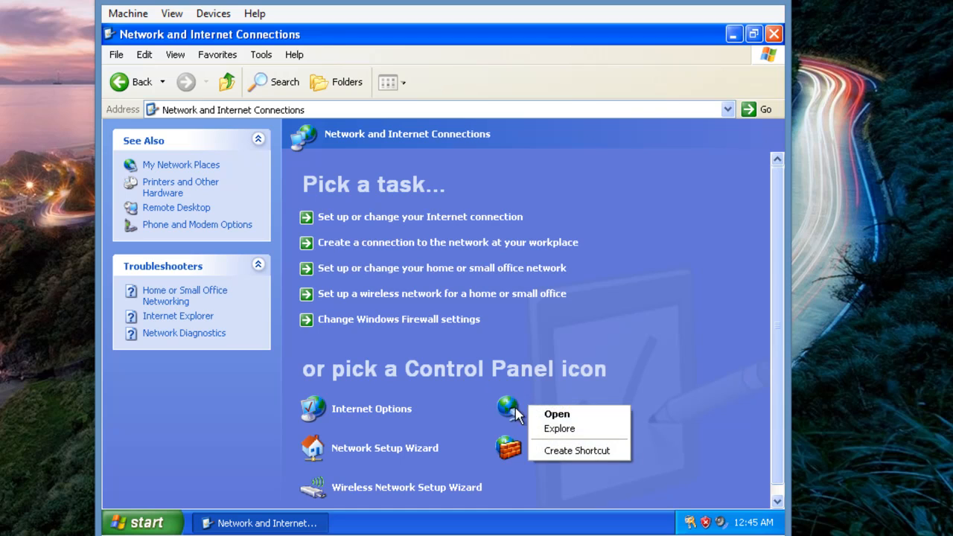
key(Return)
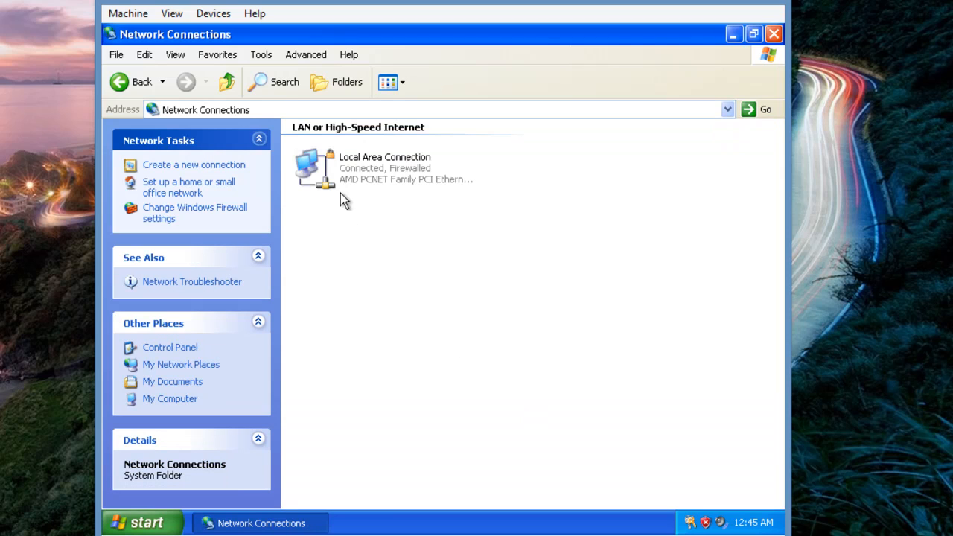
right_click(324, 184)
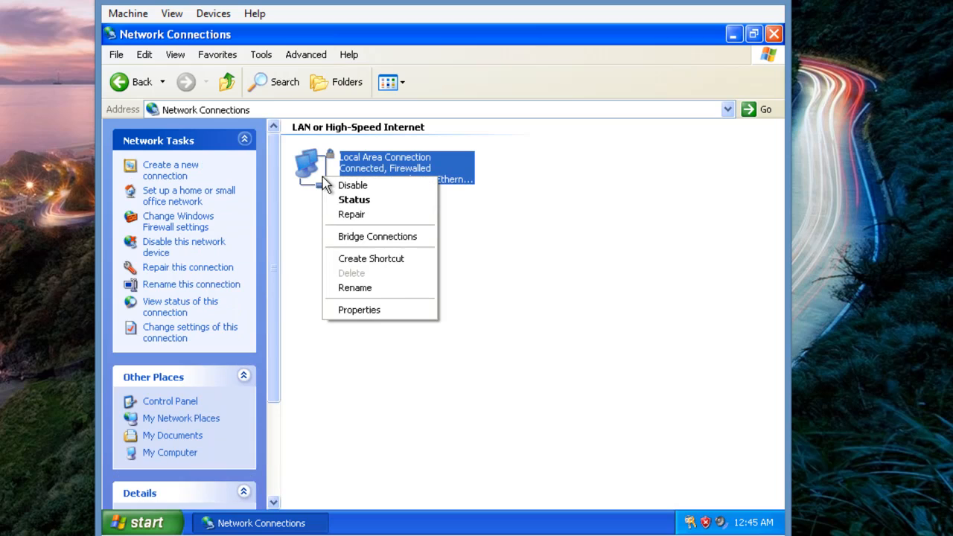
click(368, 311)
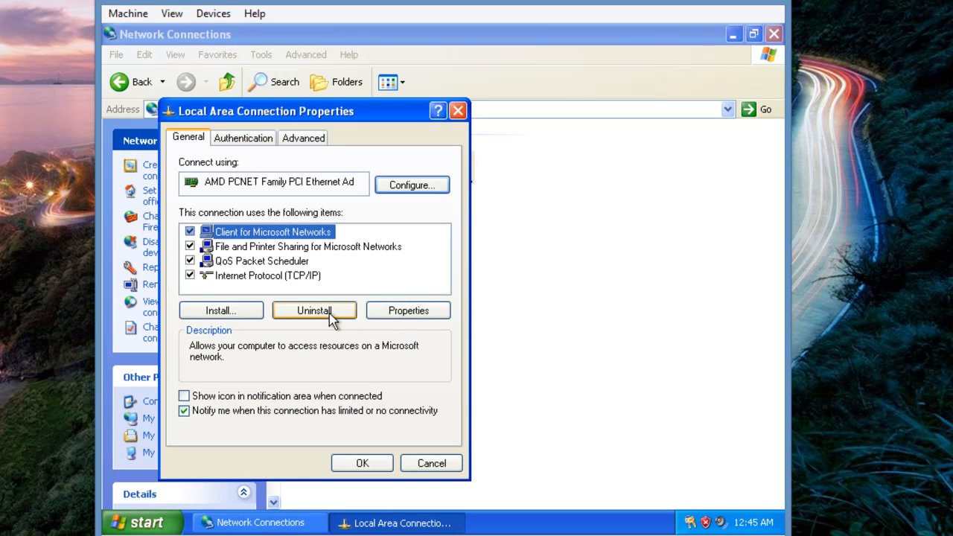
click(283, 275)
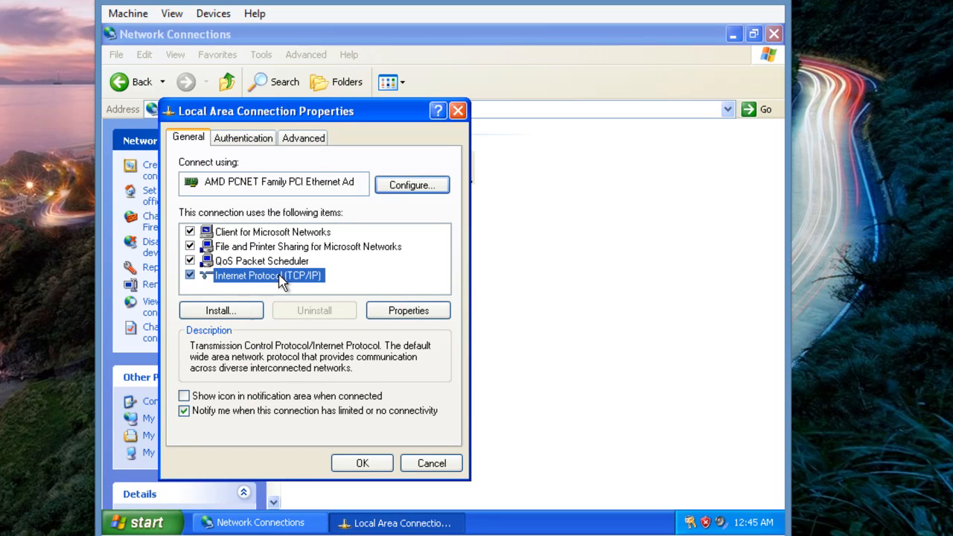
click(376, 311)
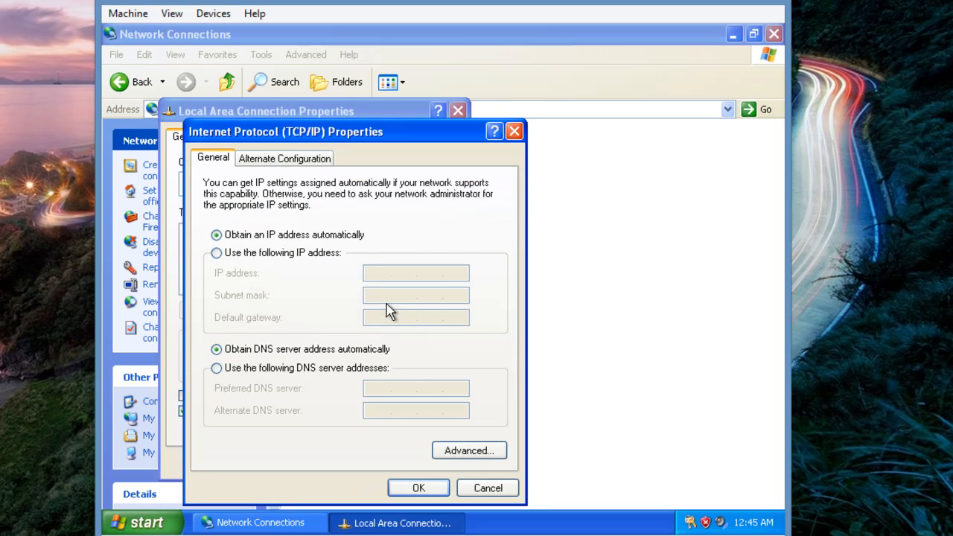
Set static IP 192.168.0.4, mask 255.255.255.0, gateway and DNS 192.168.0.1, and apply
click(252, 255)
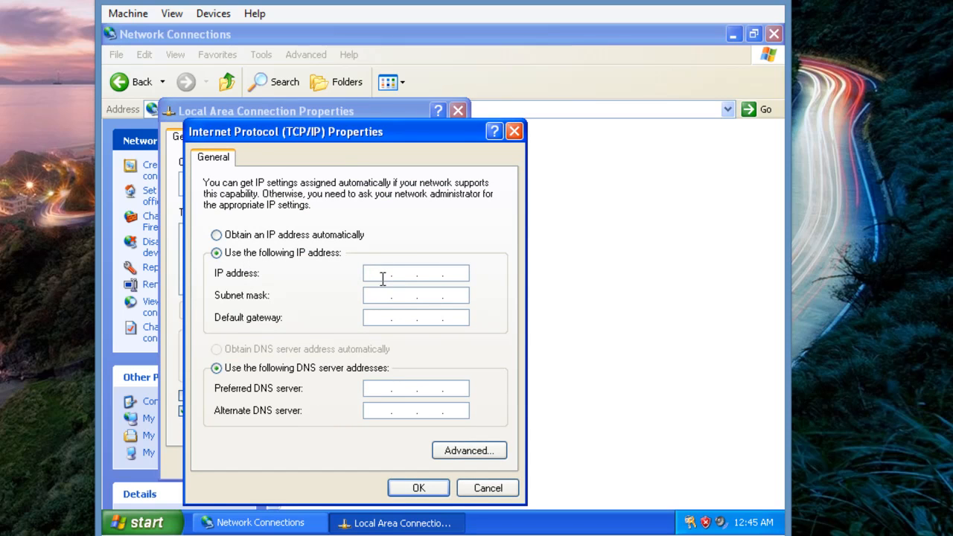
text(192 . 18)
key(BackSpace)
text(68 . 0 . 4)
click(369, 295)
click(378, 318)
text(192)
text(168)
text(0.)
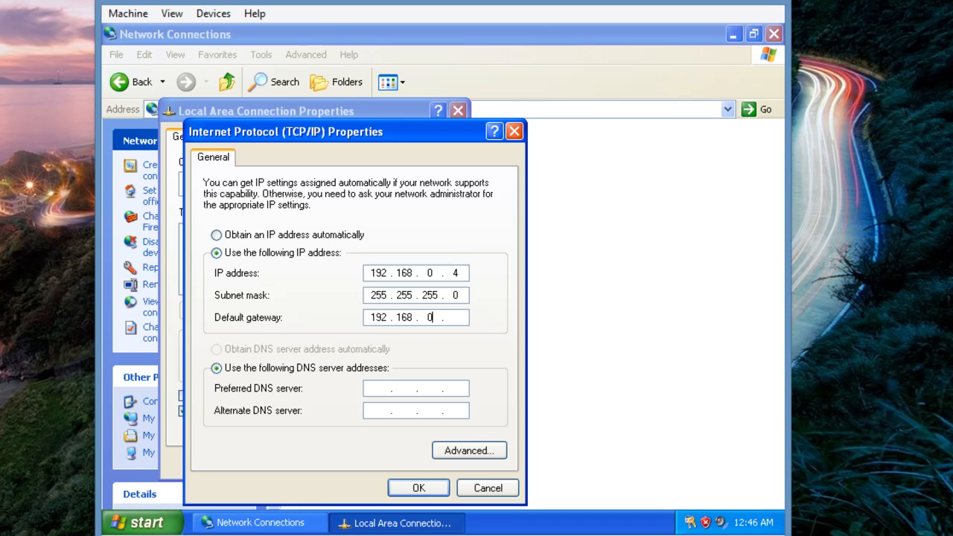
text(1)
text(192)
text(1680)
text(1)
click(405, 489)
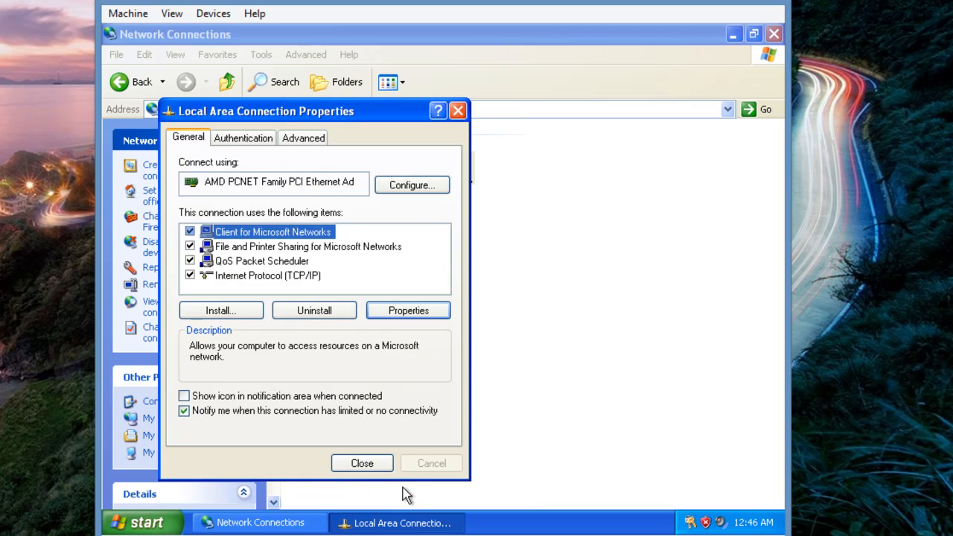
click(379, 463)
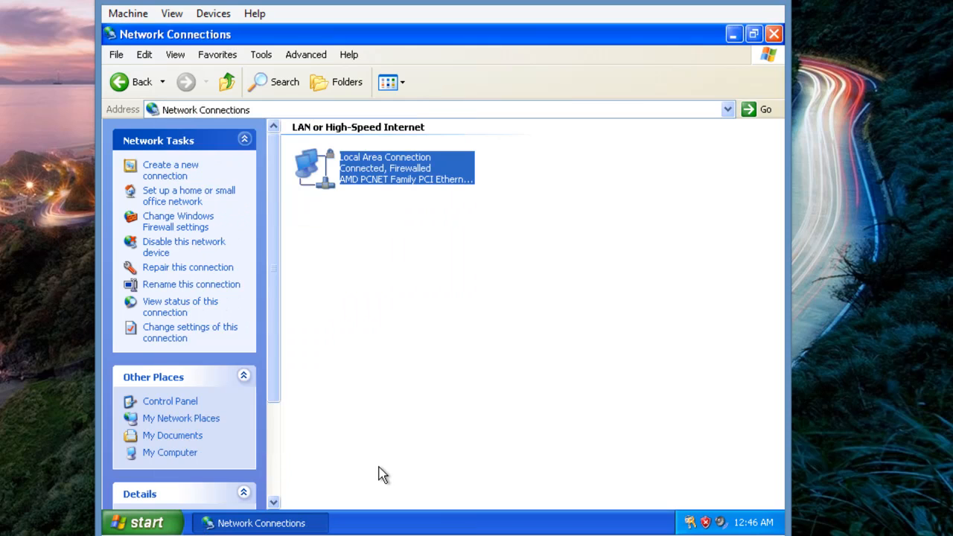
Open a command prompt by running cmd
click(566, 350)
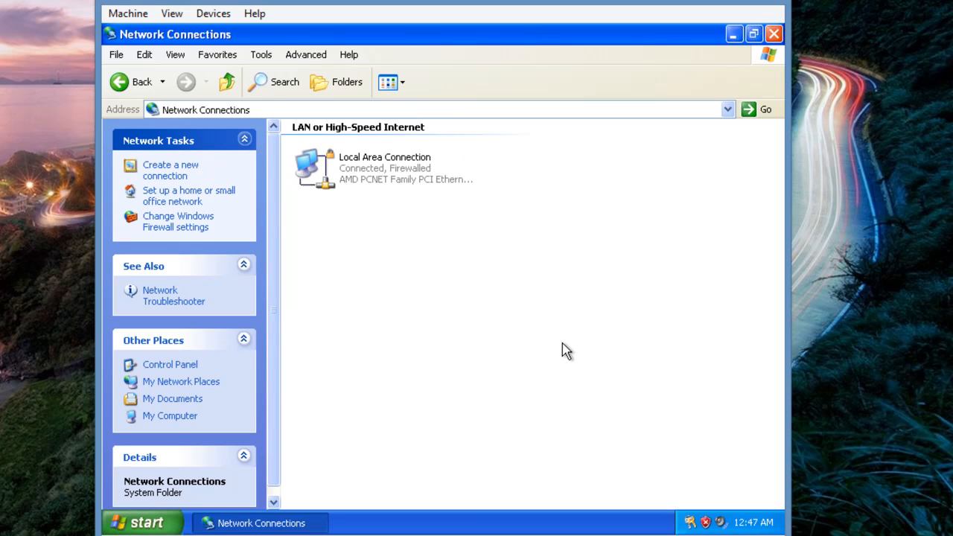
click(143, 523)
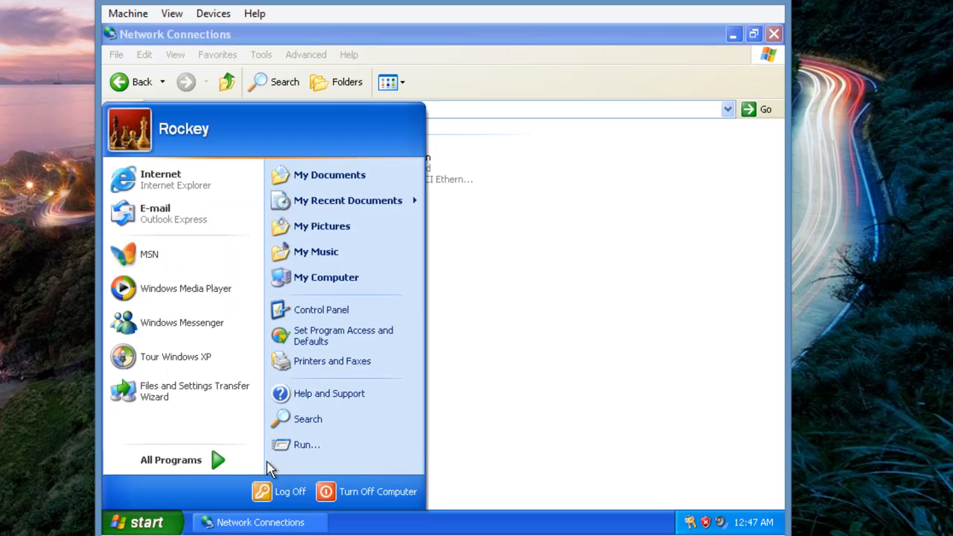
click(328, 449)
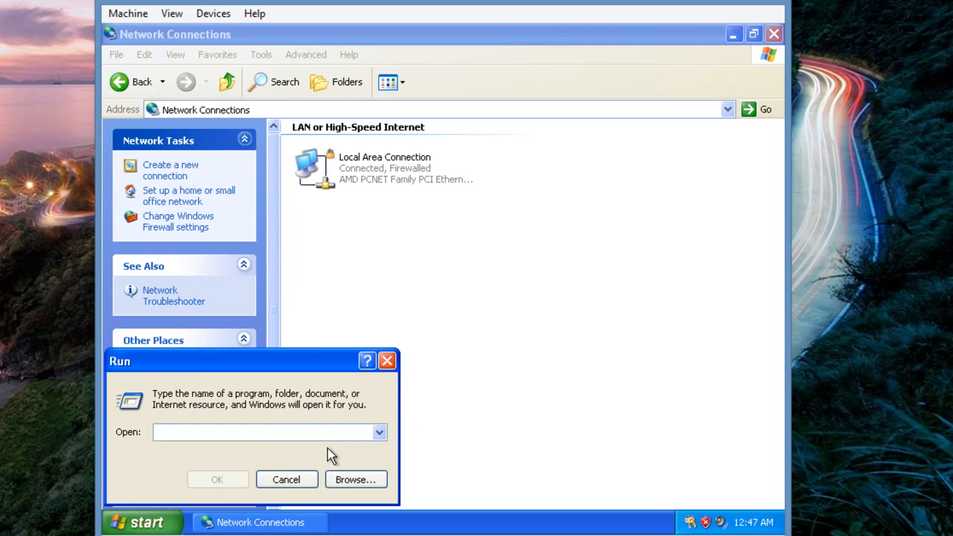
text(c)
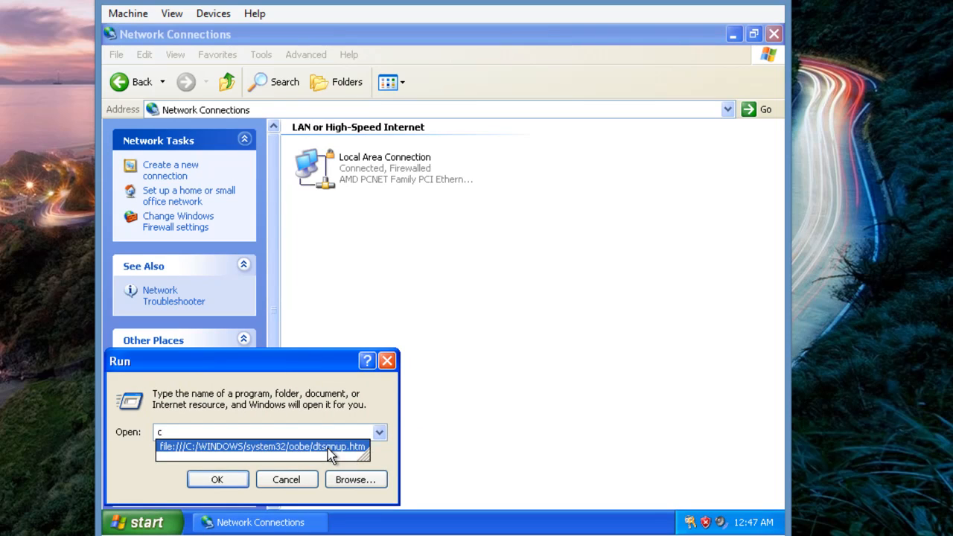
text(md)
key(Return)
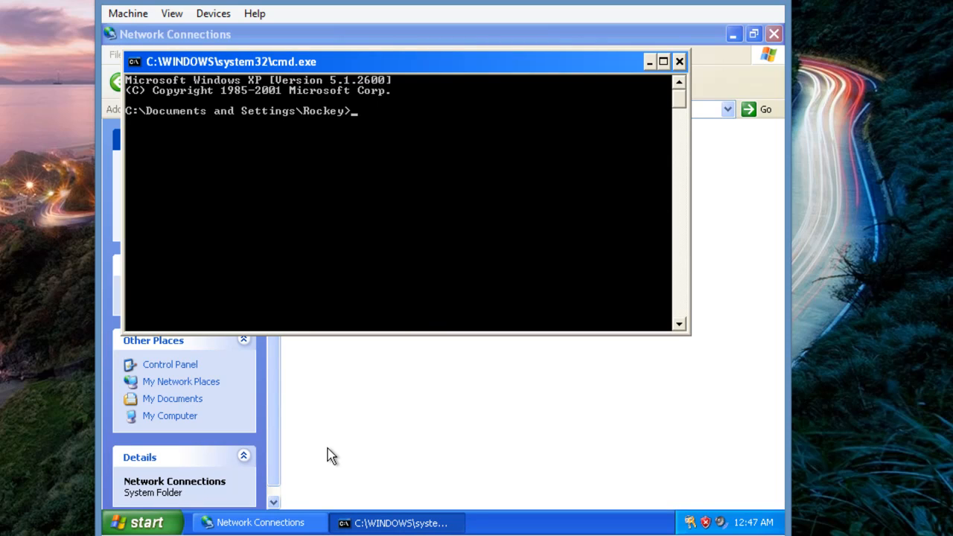
Ping 192.168.0.1, confirm 4 of 4 replies, then close the command prompt
text(ping 192.168.0.1)
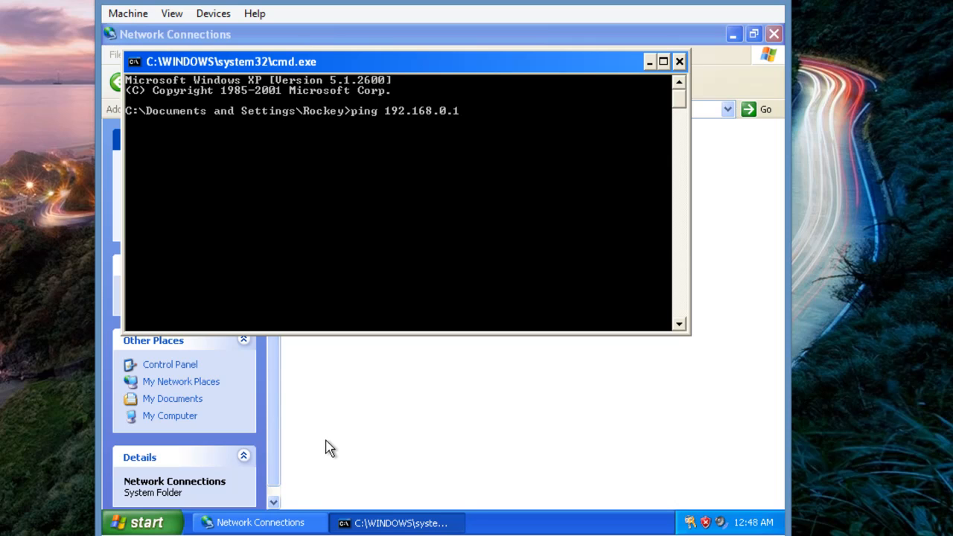
key(Return)
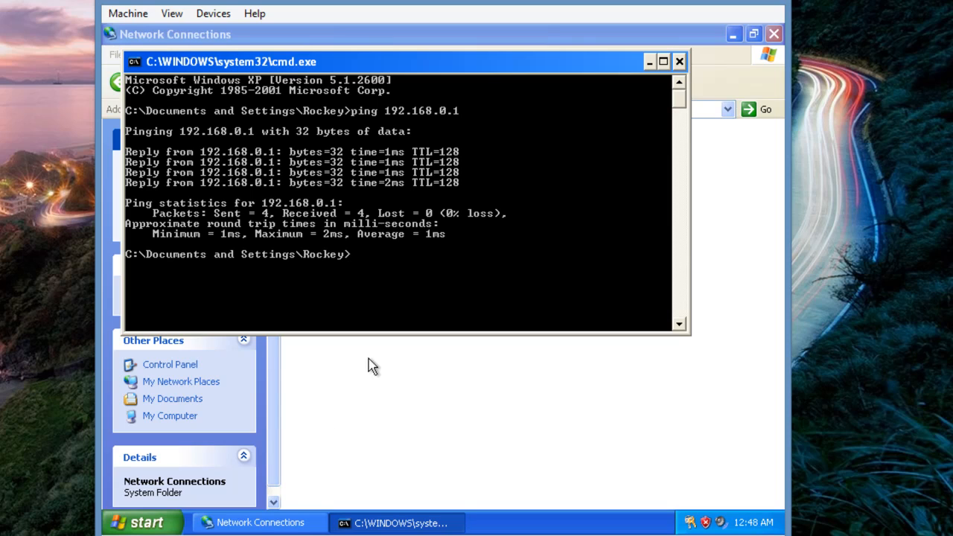
click(679, 61)
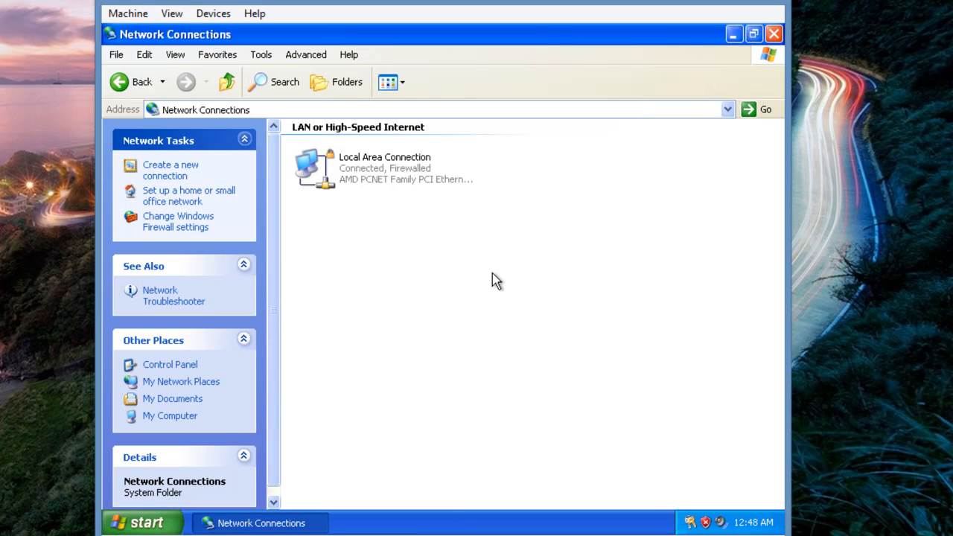
In My Computer's Computer Name settings, make rockey-xp-pc a member of Domain 'rockland' and confirm
click(173, 526)
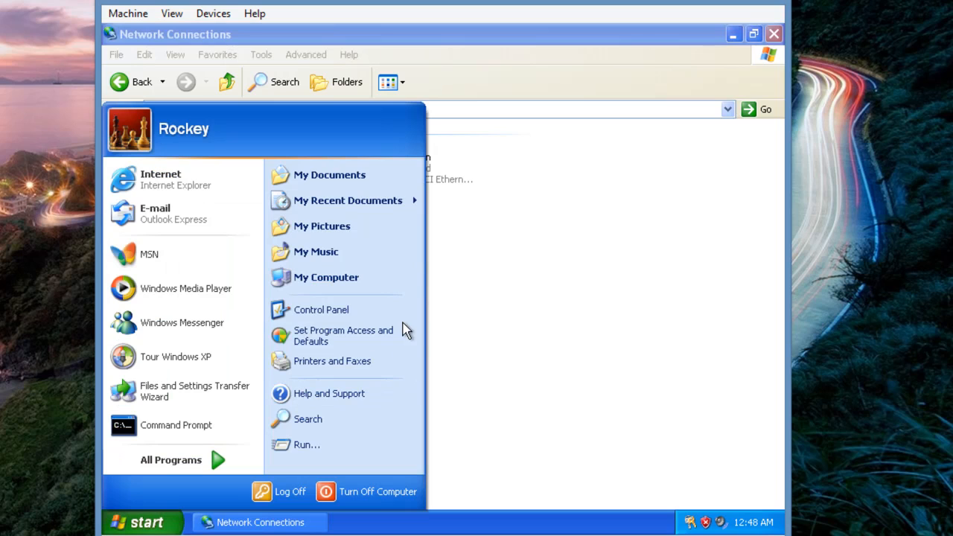
right_click(358, 291)
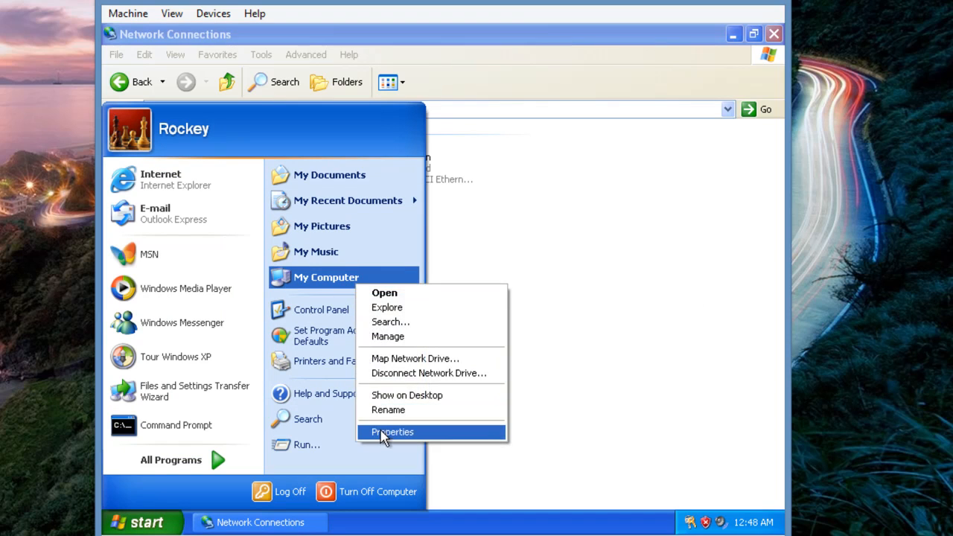
click(386, 435)
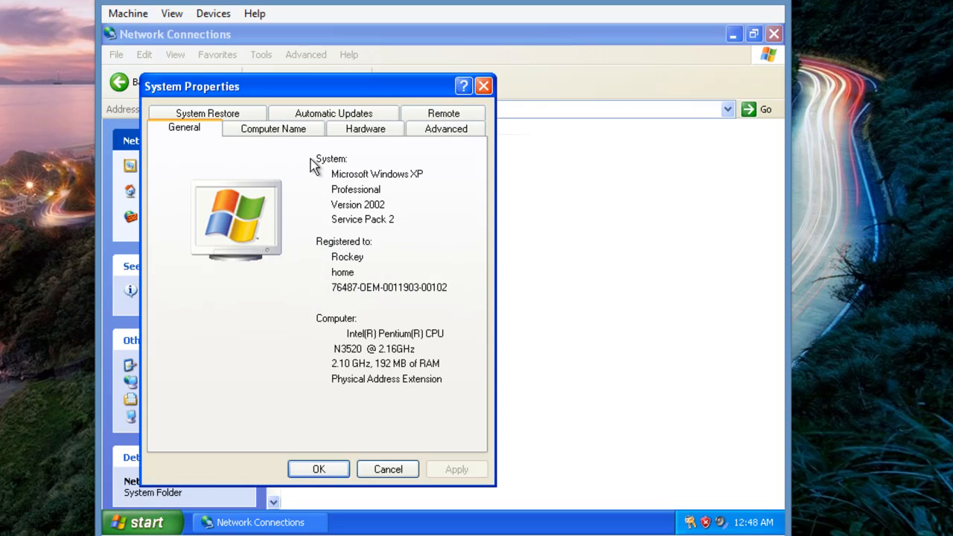
click(308, 132)
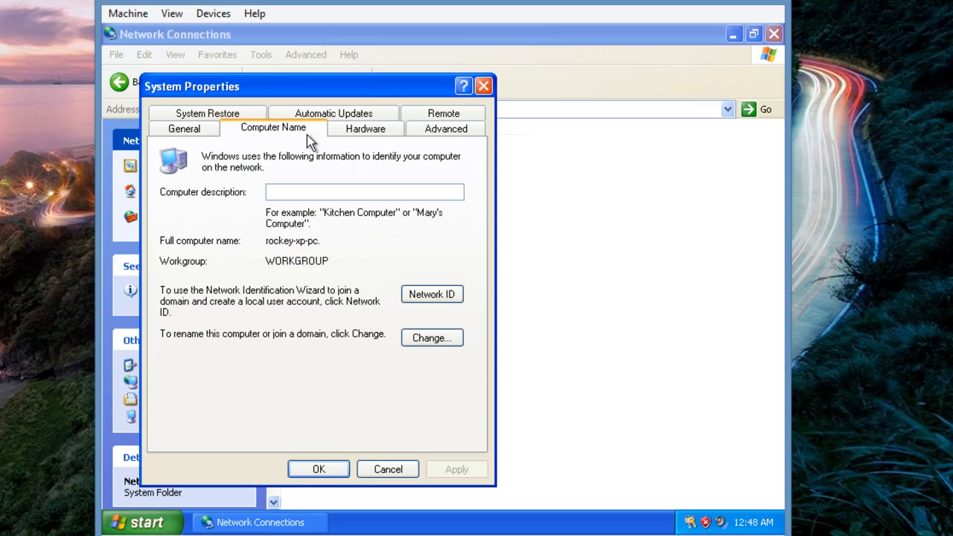
click(434, 344)
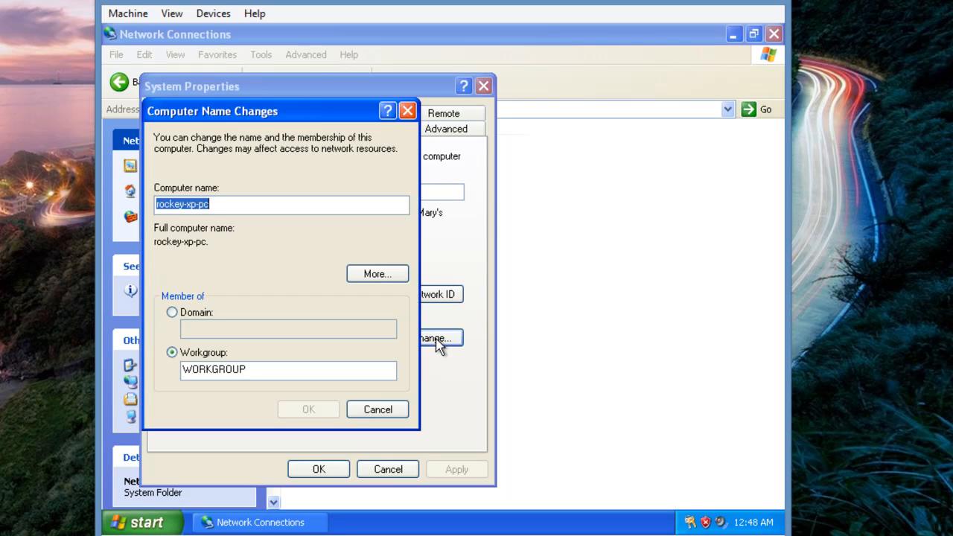
click(175, 315)
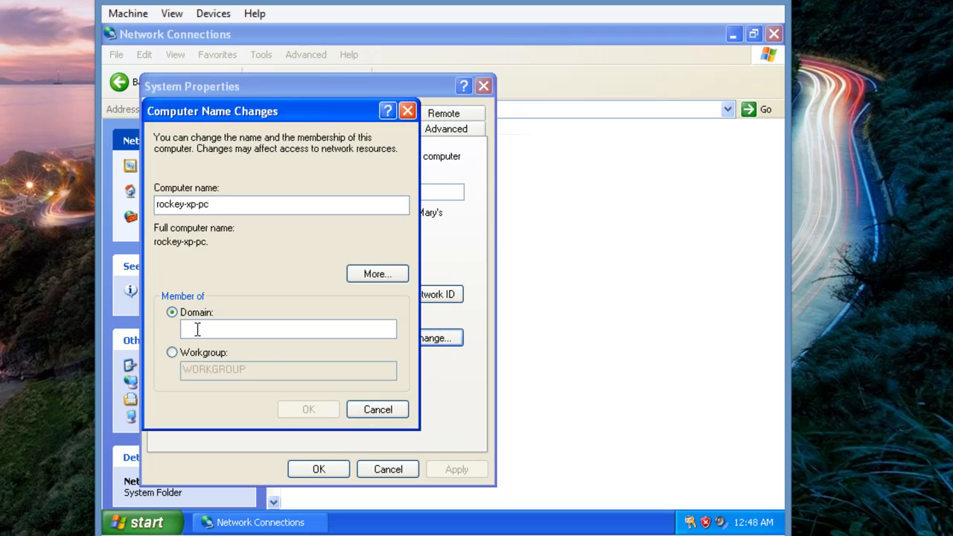
click(197, 330)
text(rockland)
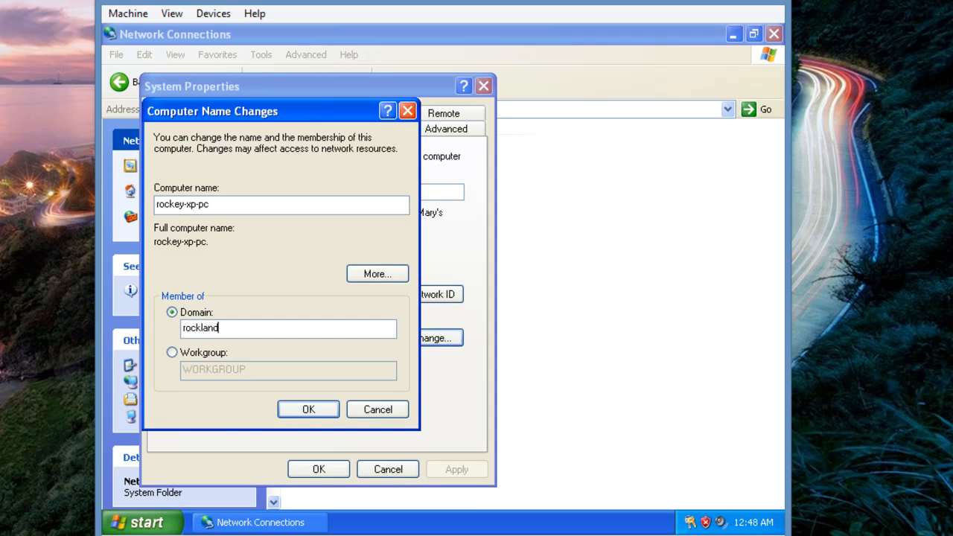
click(307, 411)
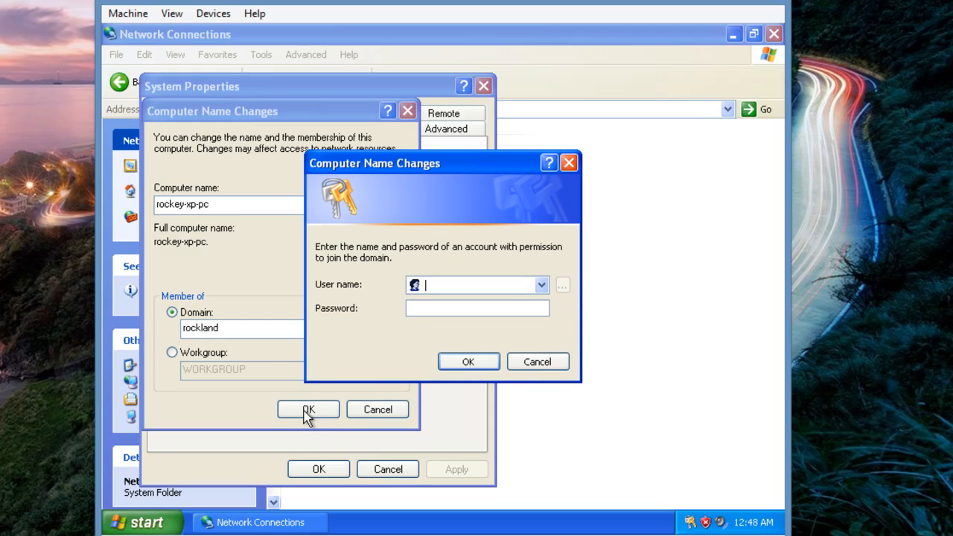
Authorise the XP domain join with the domain administrator account and its password
text(administrator)
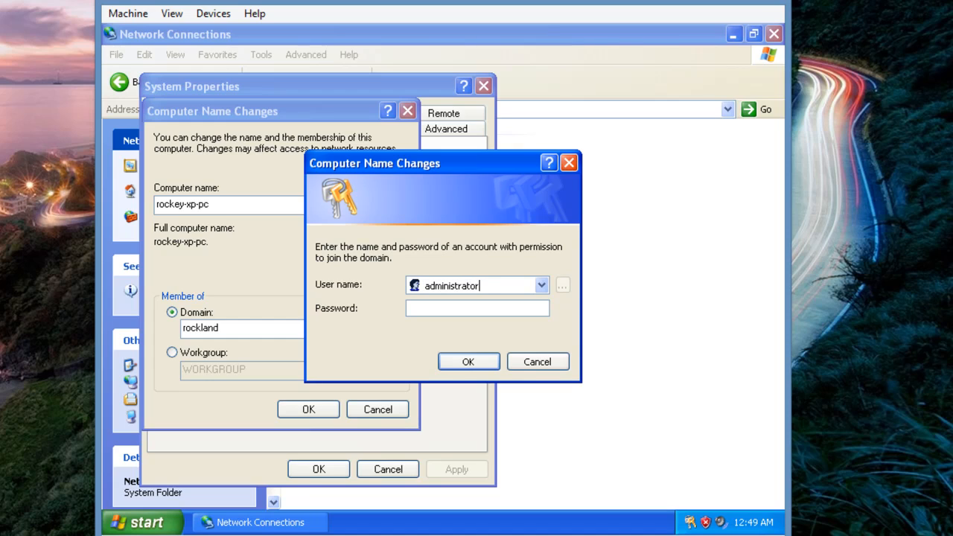
click(494, 305)
text(••••••••••)
key(Return)
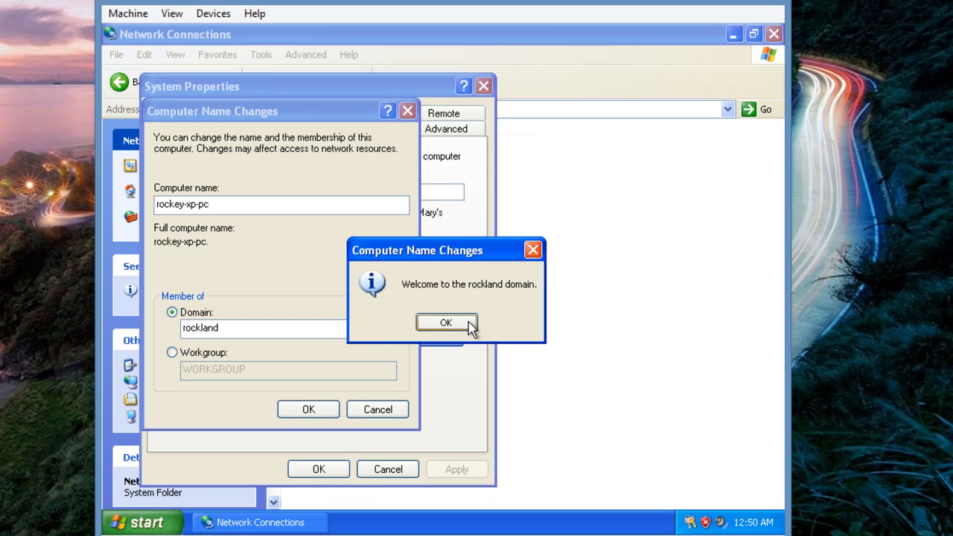
Acknowledge the welcome and restart messages, restart Windows XP, and switch to the server VM
click(468, 322)
click(463, 326)
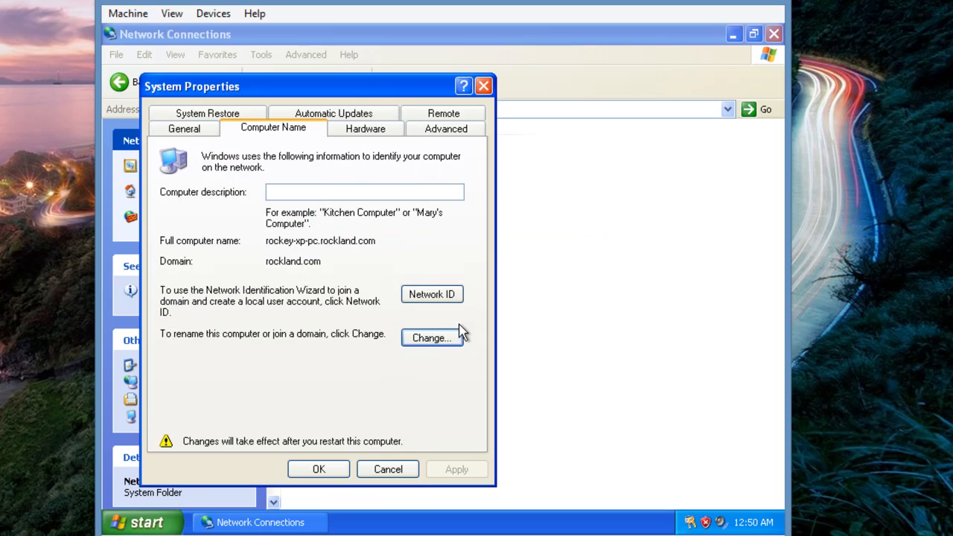
click(306, 475)
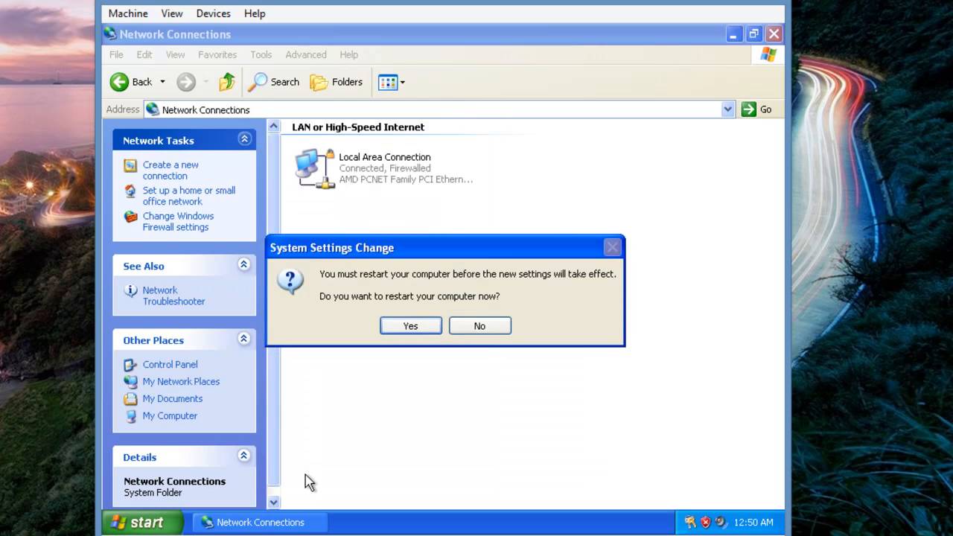
click(417, 330)
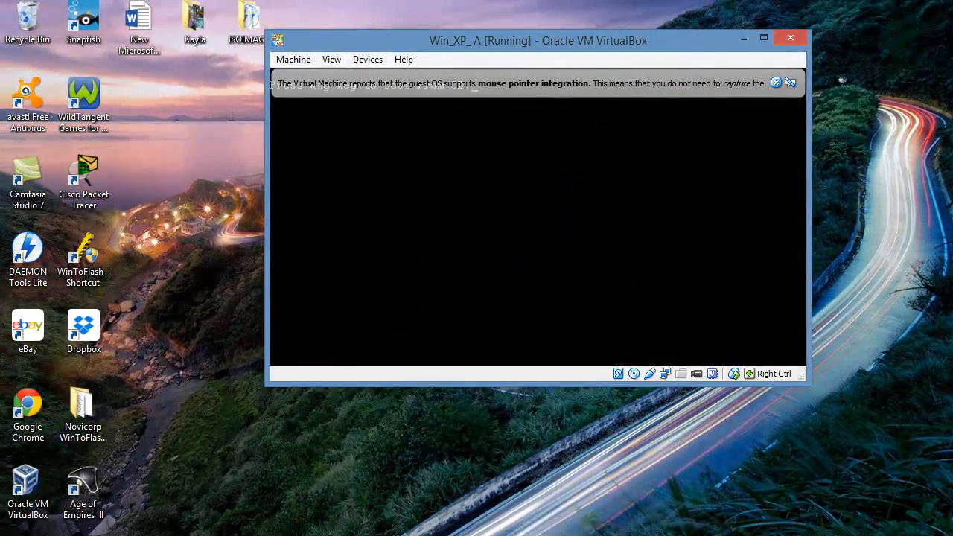
click(340, 535)
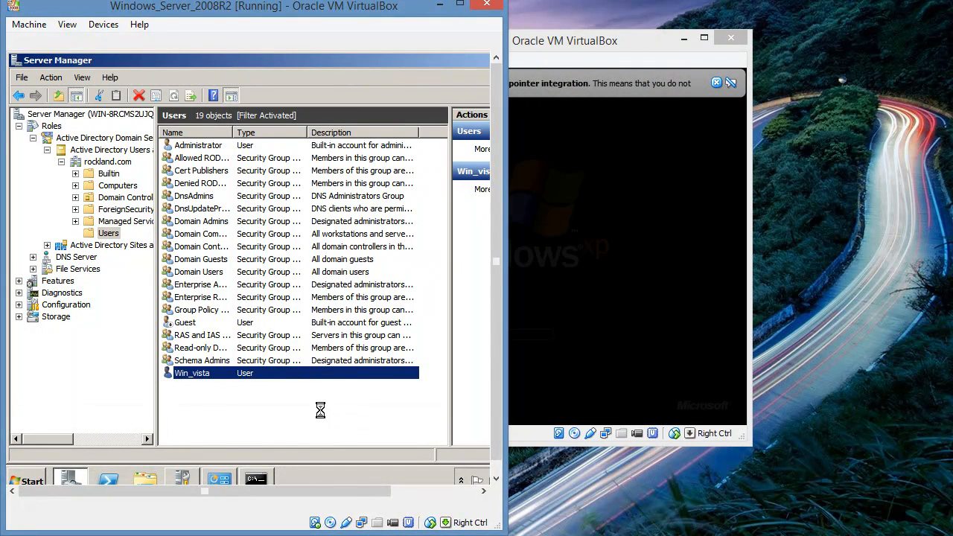
Add user Win_7 (name and logon Win_7) to Users, with a password that never expires
right_click(320, 410)
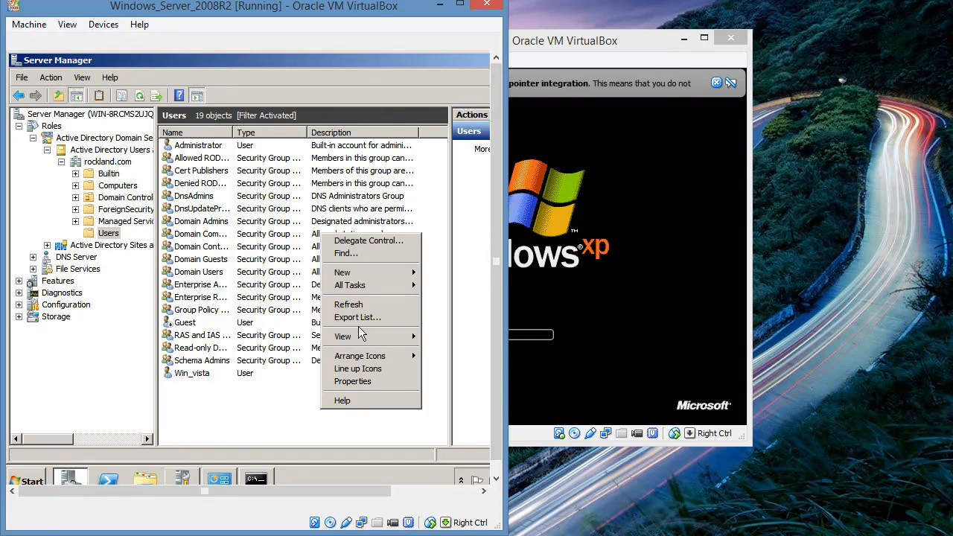
mouse_move(396, 276)
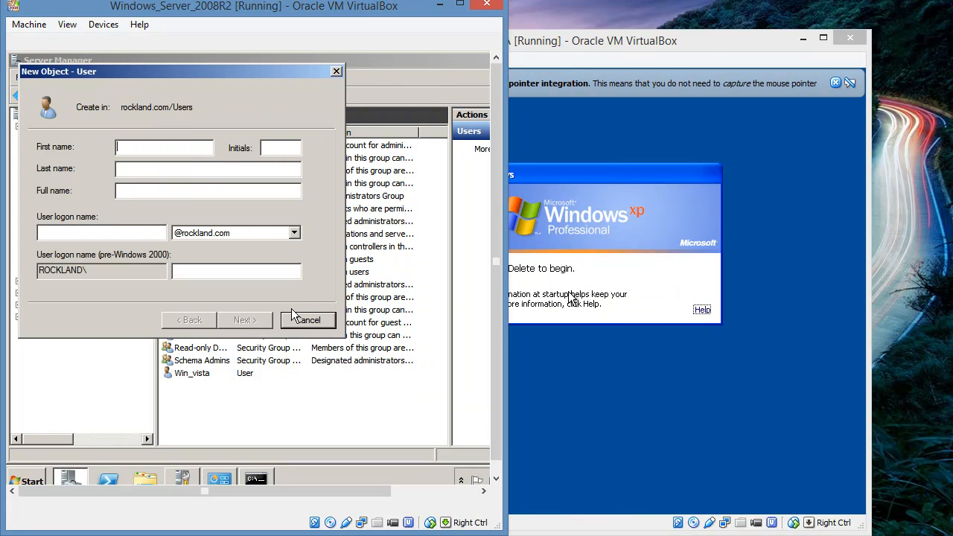
text(Win_7)
click(127, 235)
text(Win)
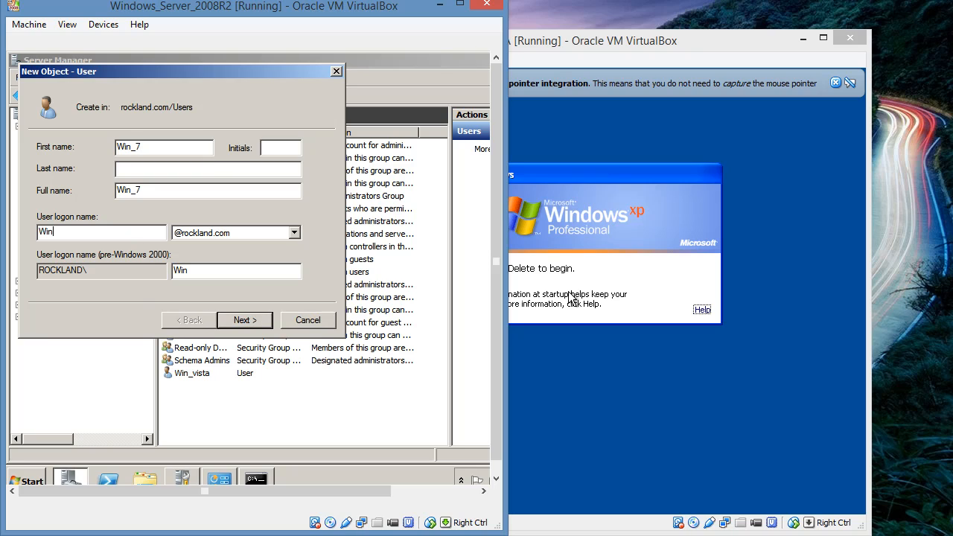
text(_7)
click(237, 319)
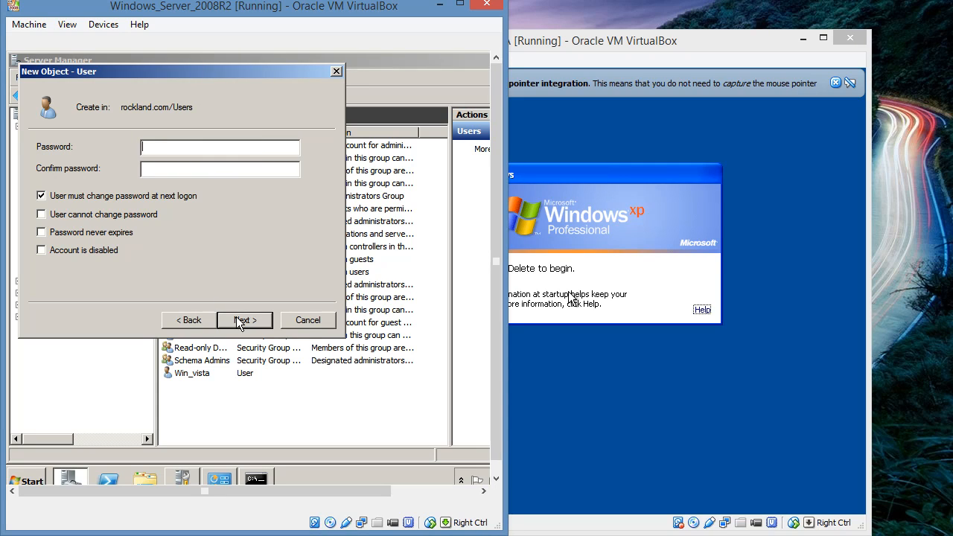
text(••••••••••••••••••••••)
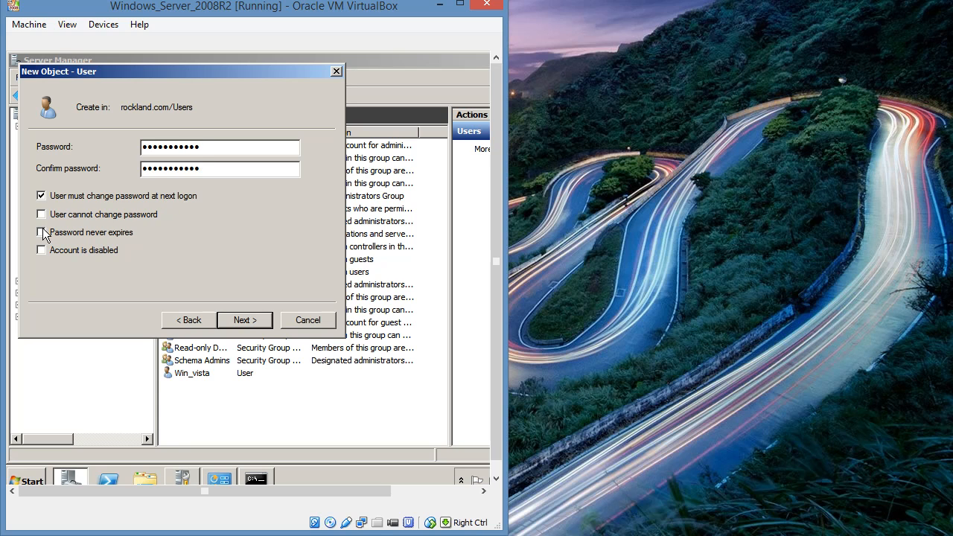
click(41, 232)
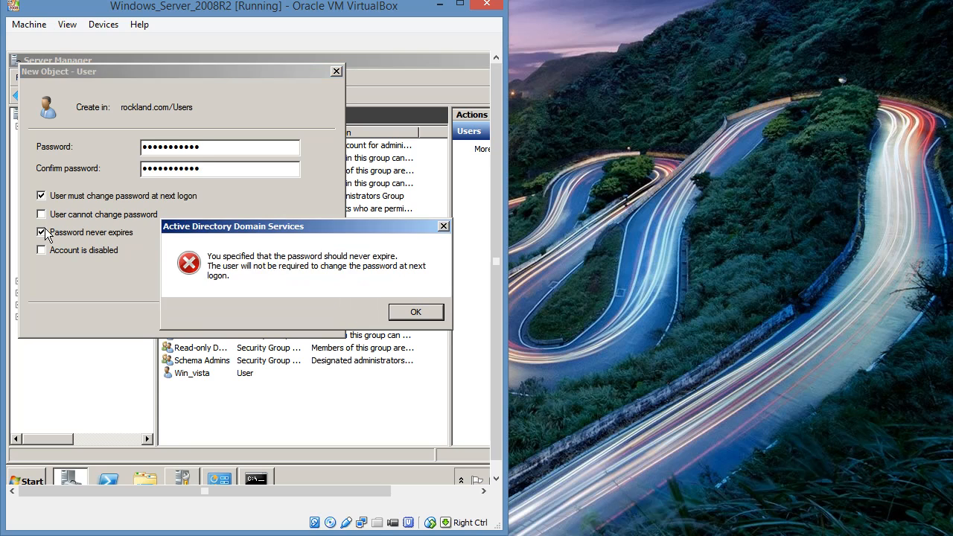
click(414, 312)
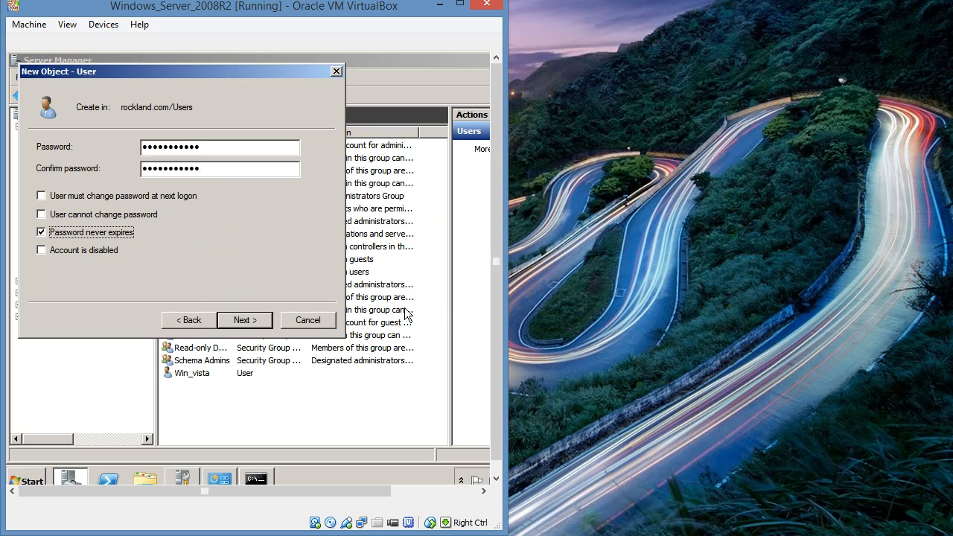
click(267, 319)
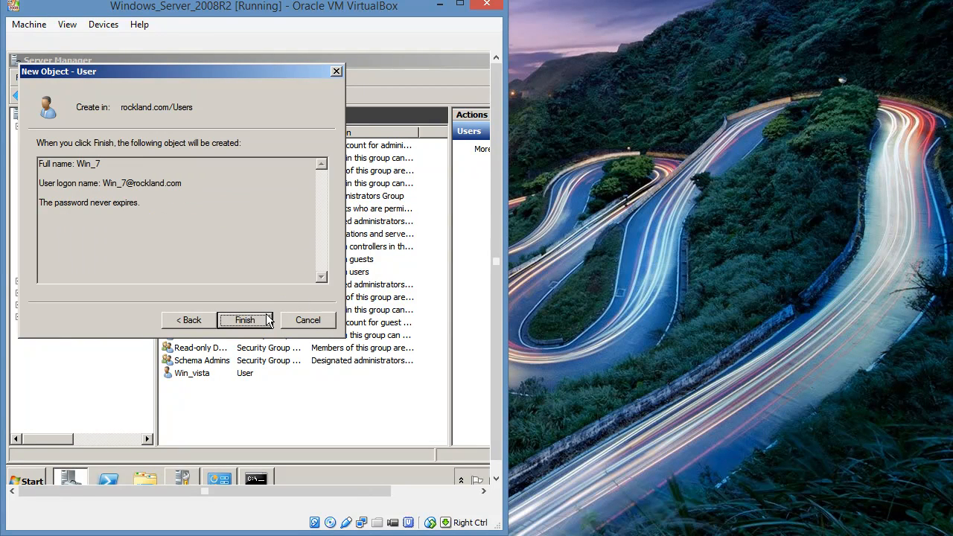
click(246, 320)
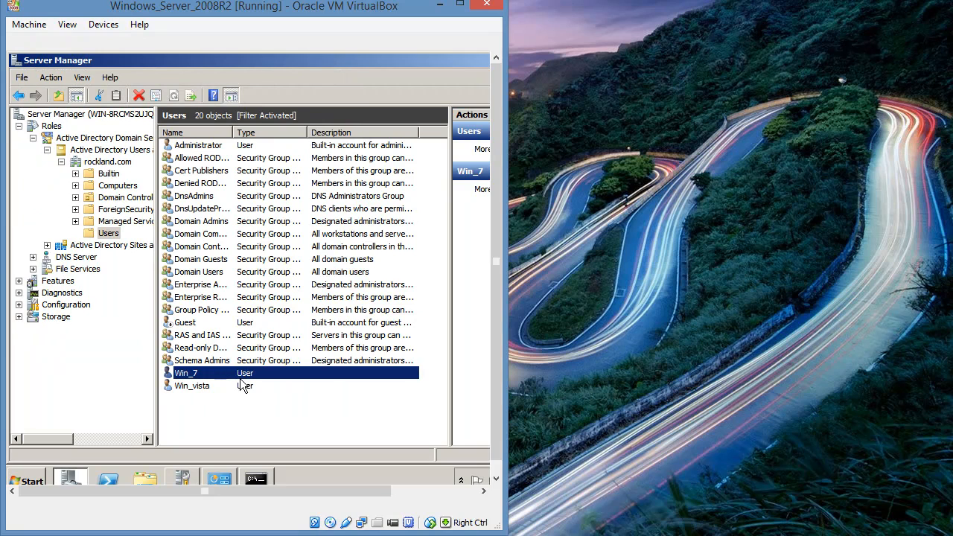
Add user Win_XP (name and logon Win_XP) to Users, with a password that never expires
right_click(240, 399)
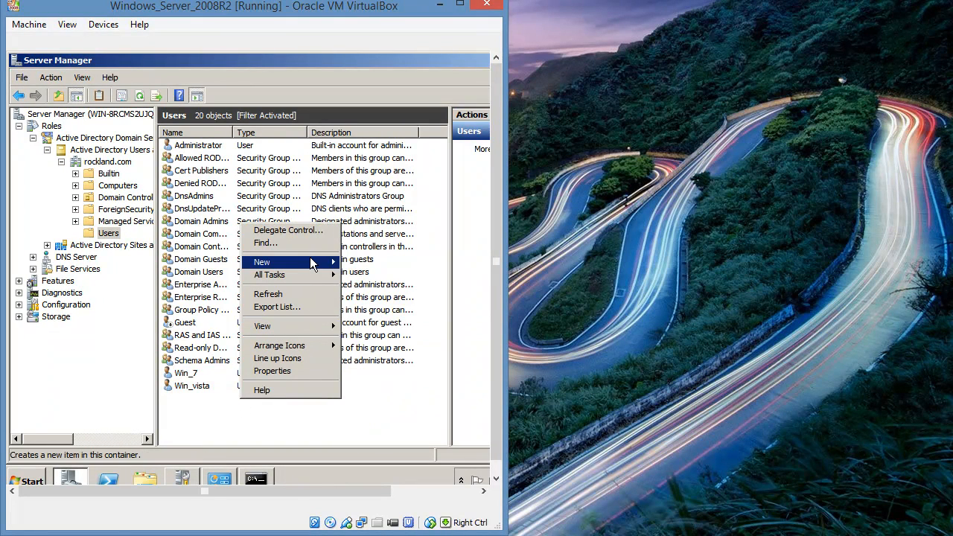
mouse_move(312, 261)
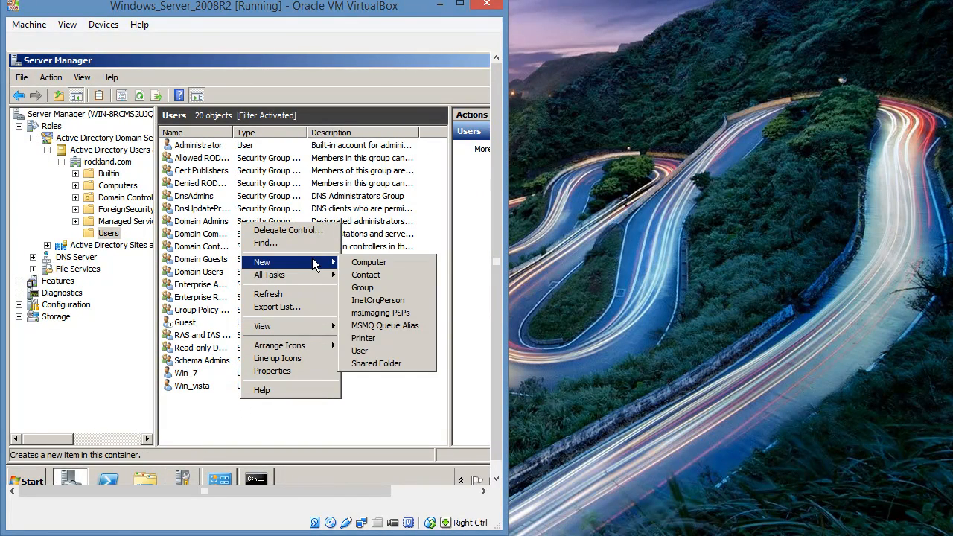
click(371, 351)
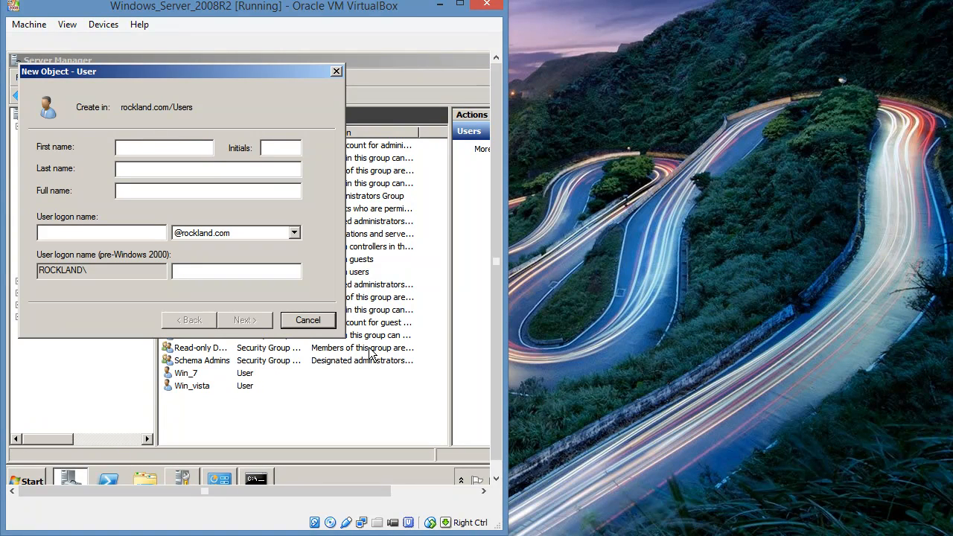
text(Win_XP)
click(149, 232)
text(Win)
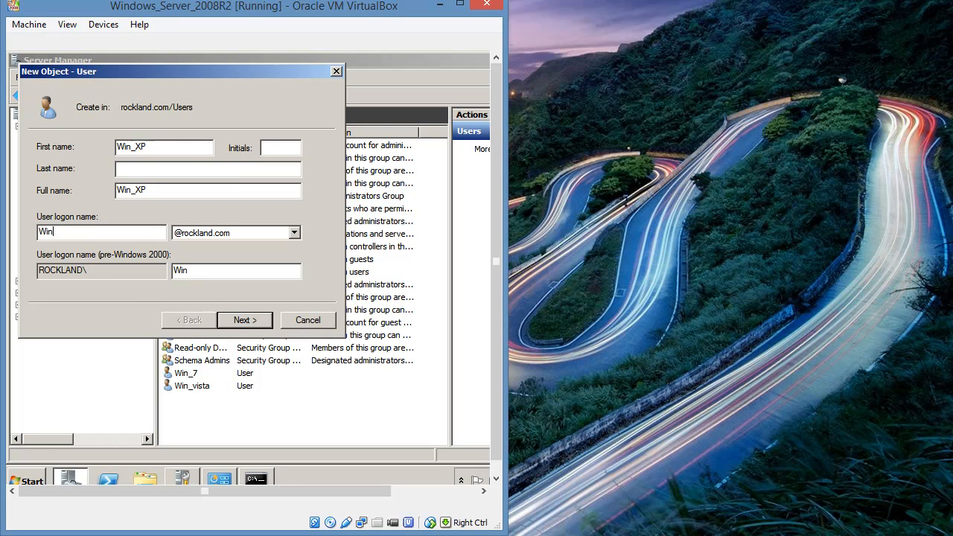
text(_XP)
click(243, 321)
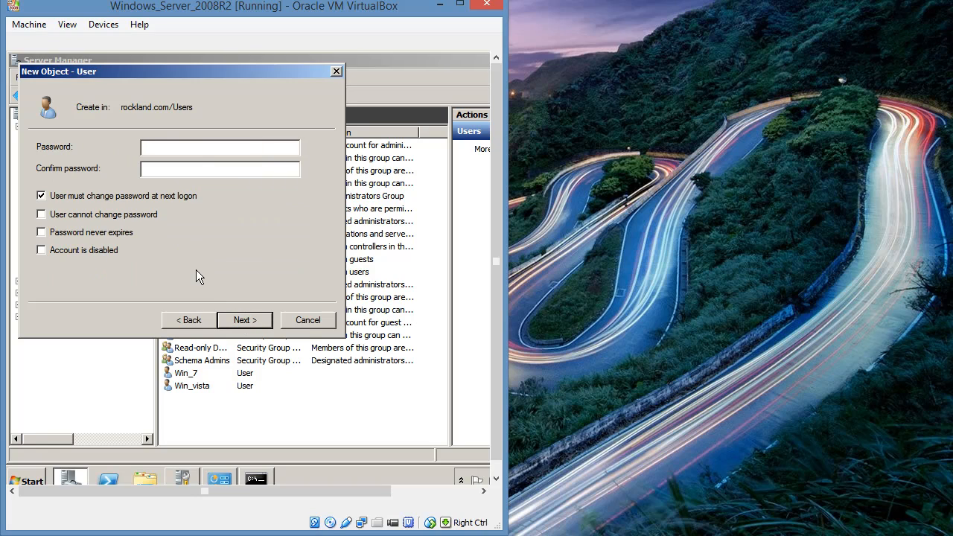
text(**********************)
click(42, 232)
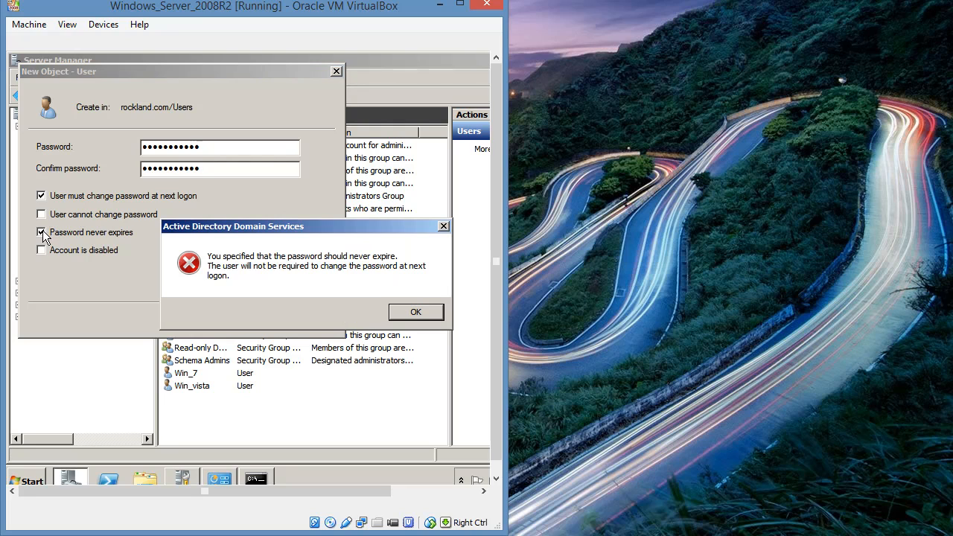
click(406, 314)
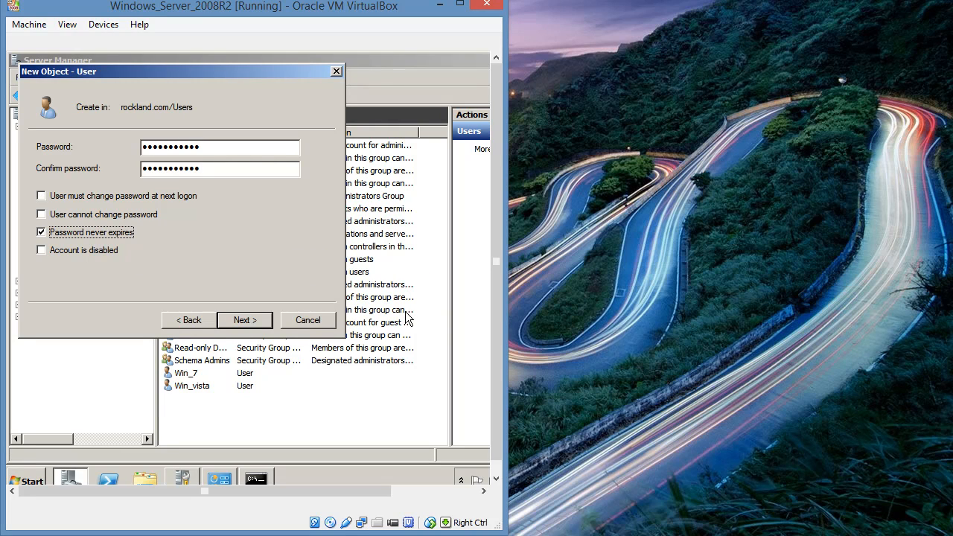
click(258, 323)
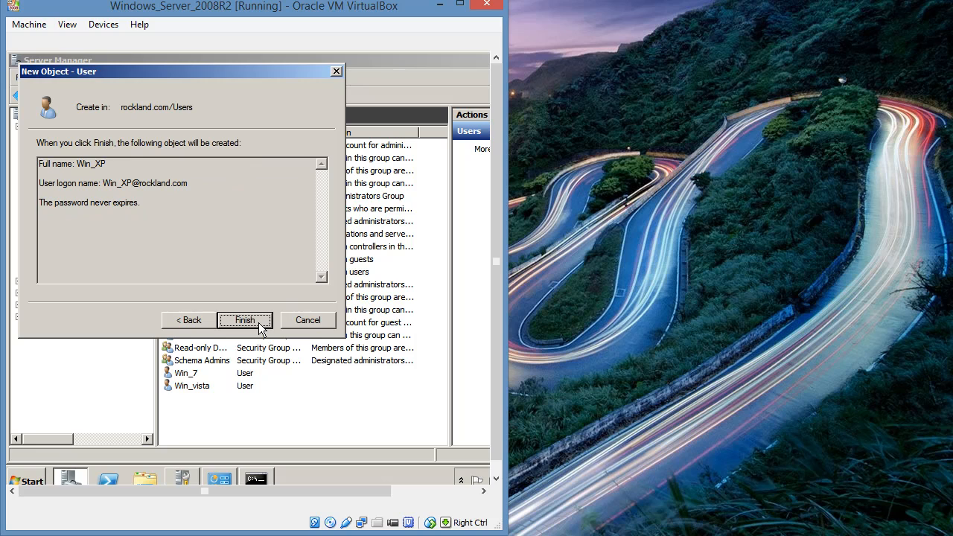
click(259, 322)
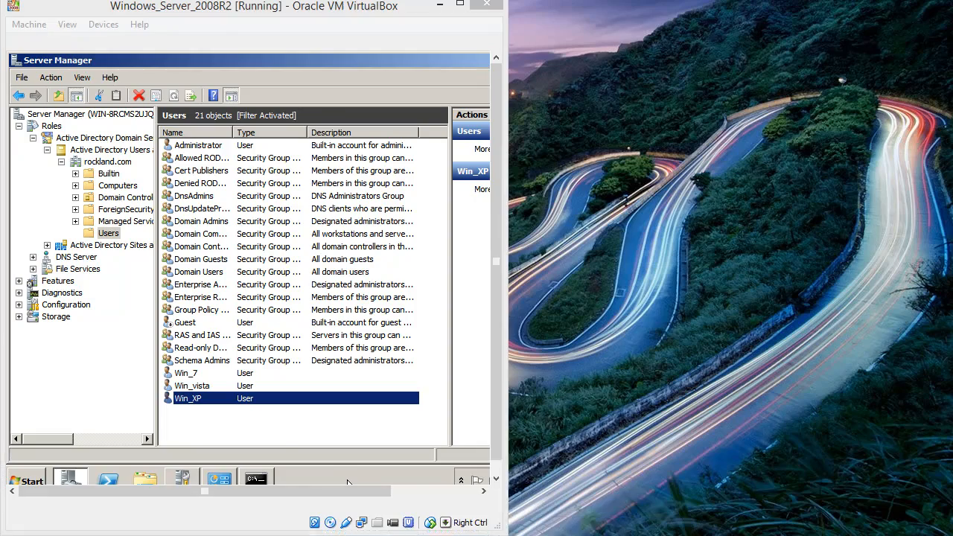
Send Ctrl-Alt-Del to the Windows XP virtual machine to bring up its logon prompt
mouse_move(347, 529)
click(446, 470)
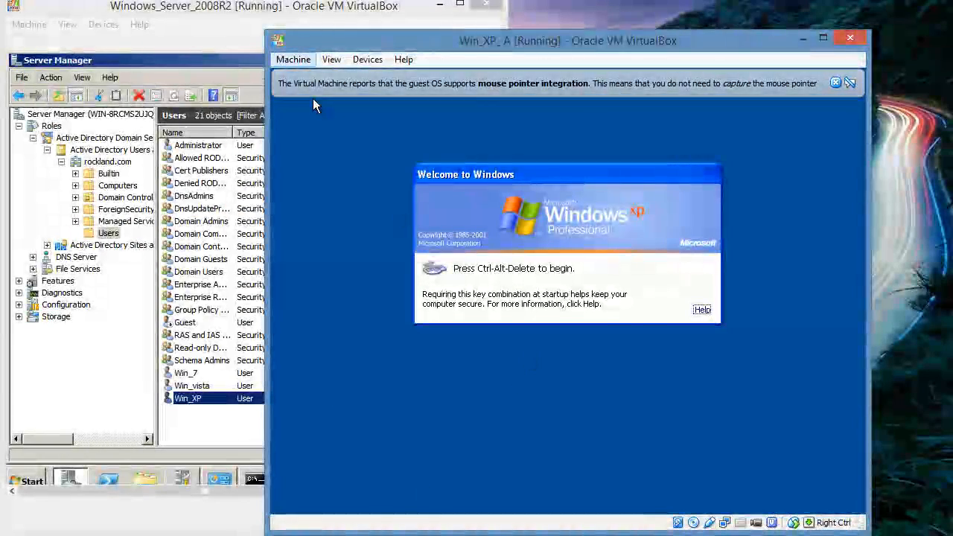
click(295, 60)
click(332, 172)
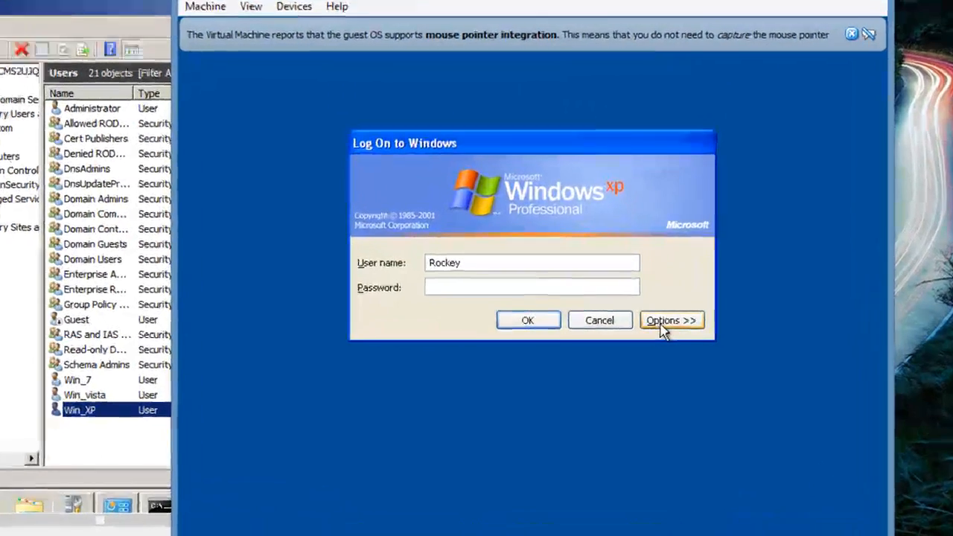
Log on to the ROCKLAND domain with user name Win XP and the account password
click(673, 325)
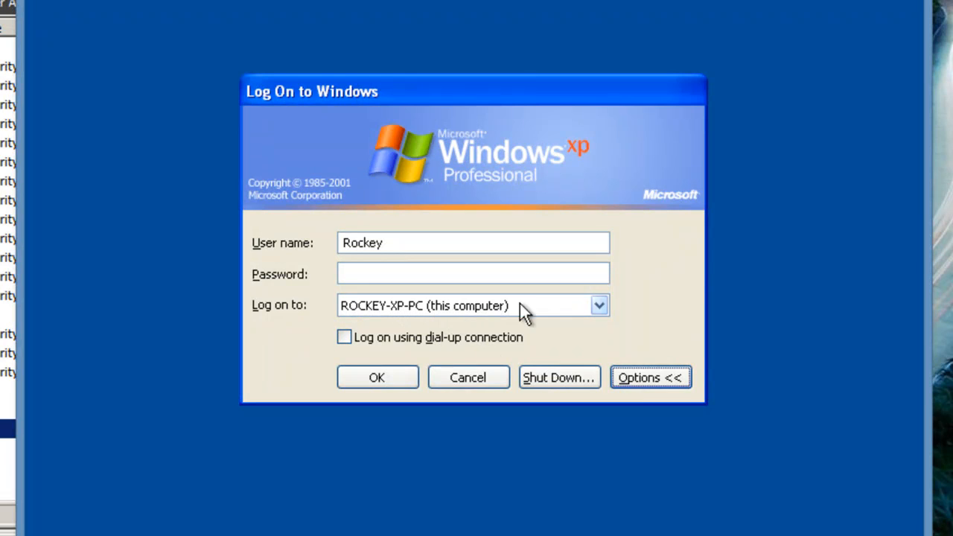
click(599, 306)
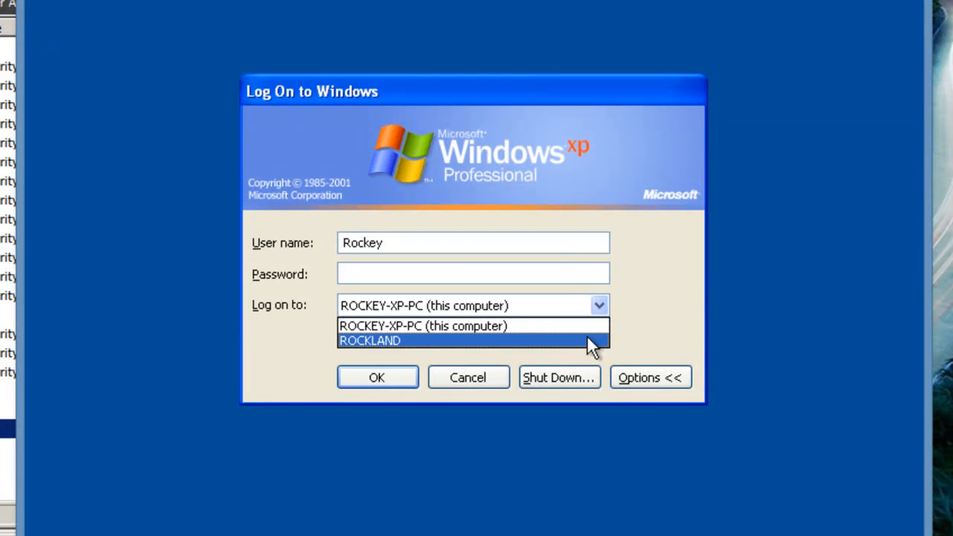
click(585, 342)
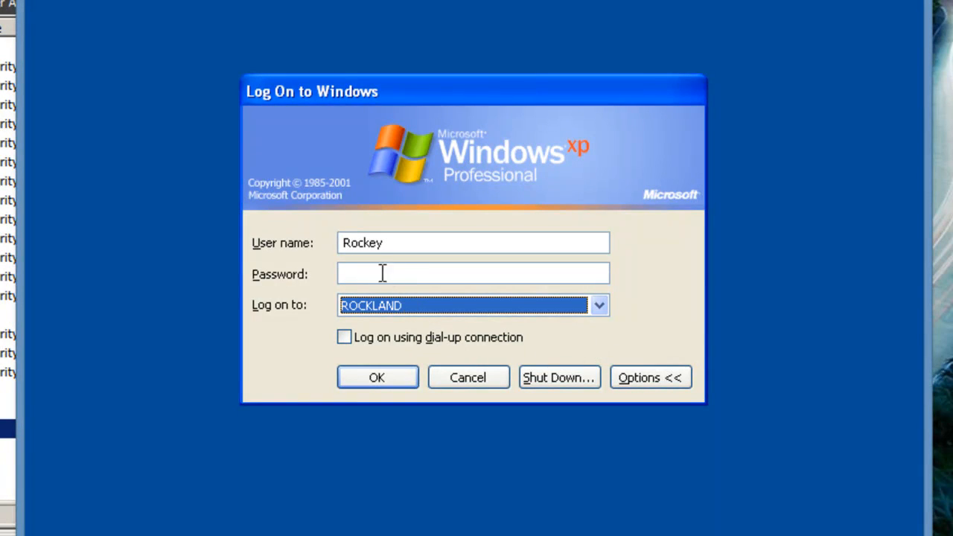
drag(383, 247, 322, 247)
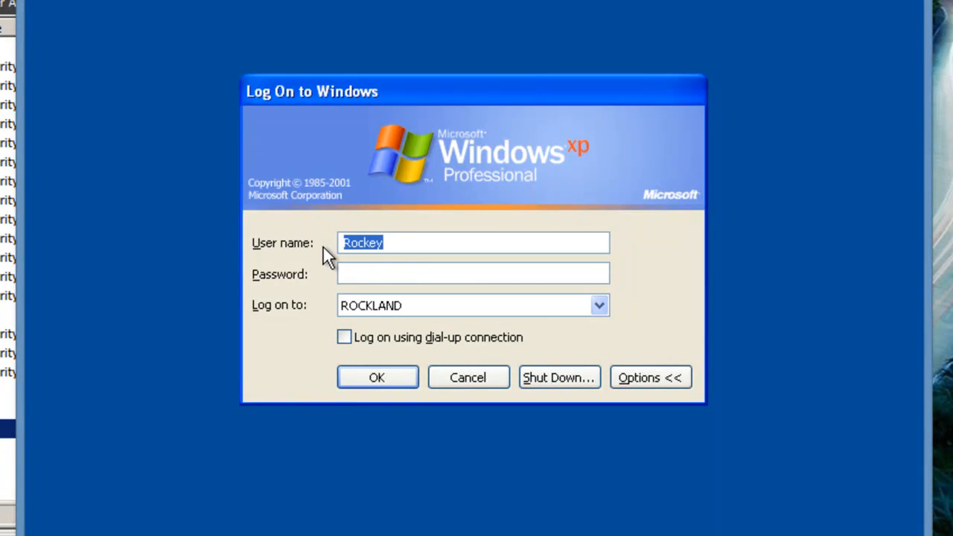
text(Win )
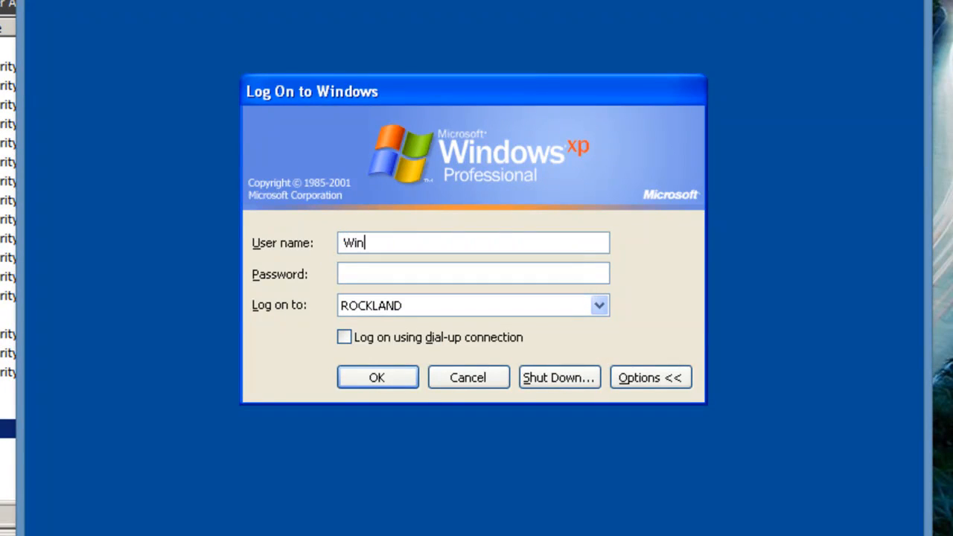
text(XP)
click(342, 271)
text(***********)
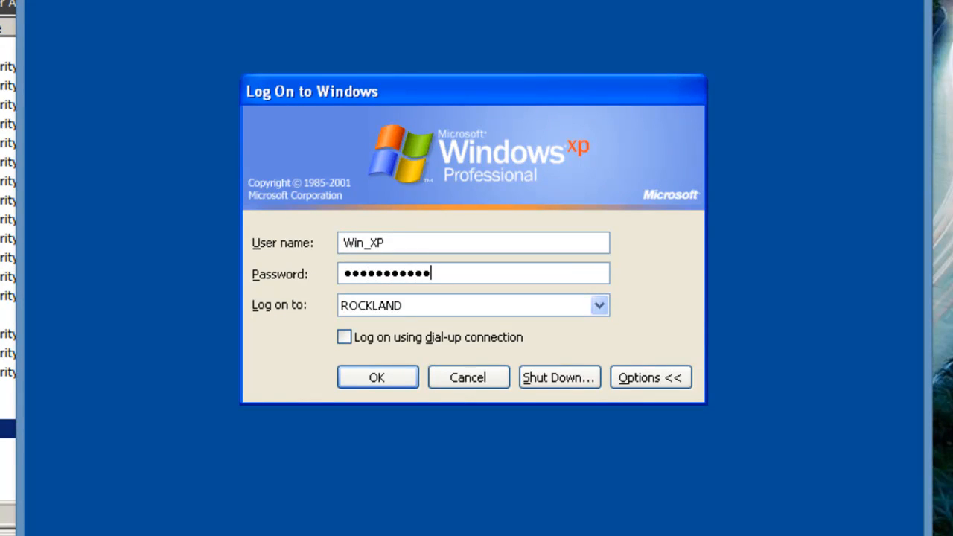
click(407, 375)
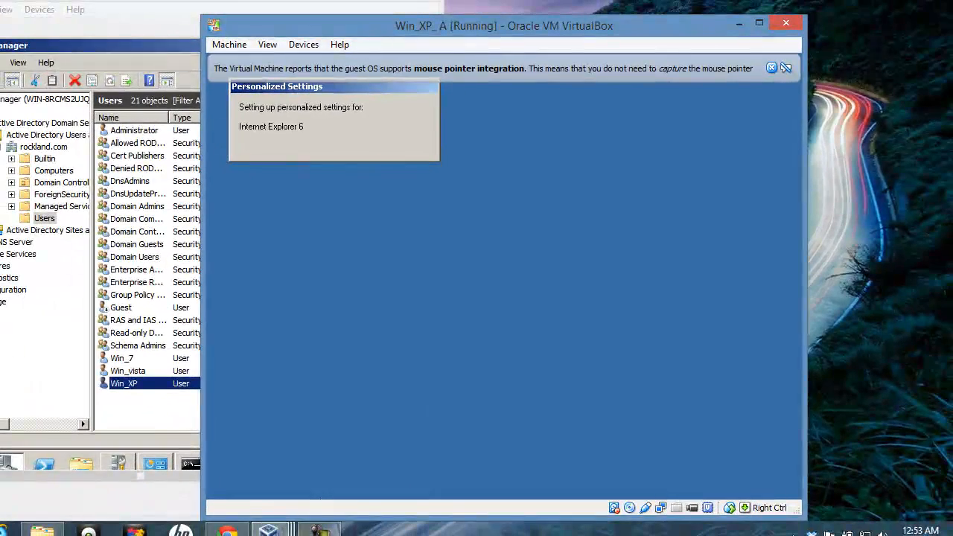
Send Ctrl-Alt-Del to the Windows 7 virtual machine to reach its logon screen
mouse_move(270, 530)
click(516, 455)
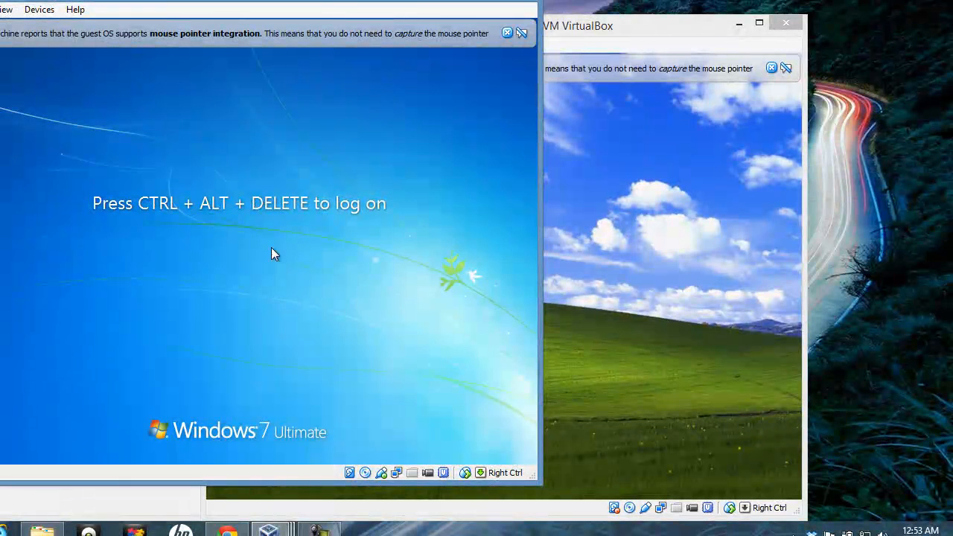
click(0, 9)
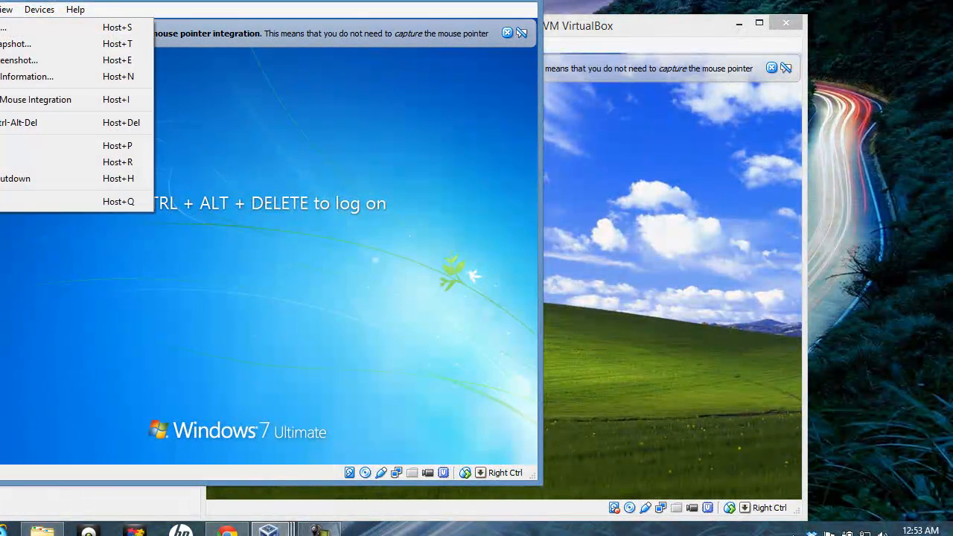
click(18, 122)
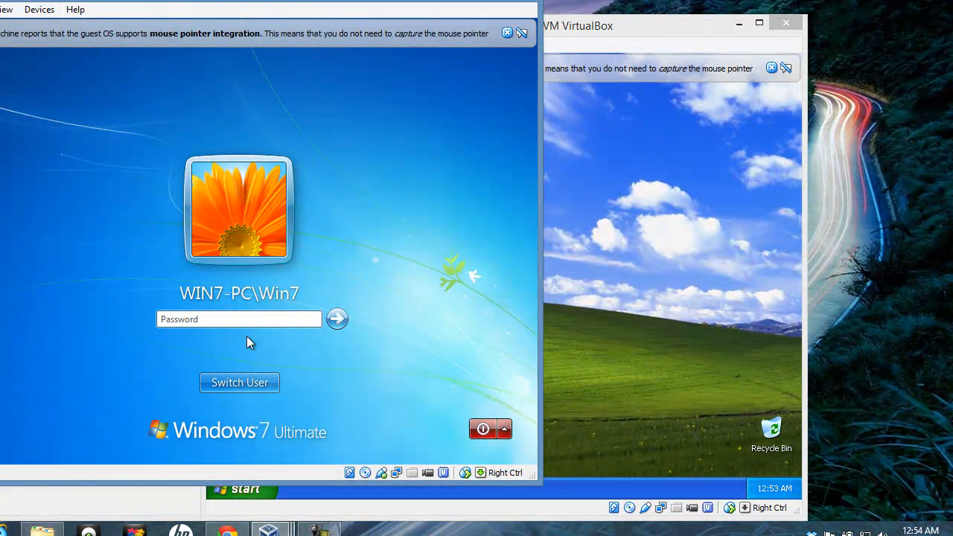
Switch to Other User and sign in to ROCKLAND as Win_7 with the account password
click(242, 390)
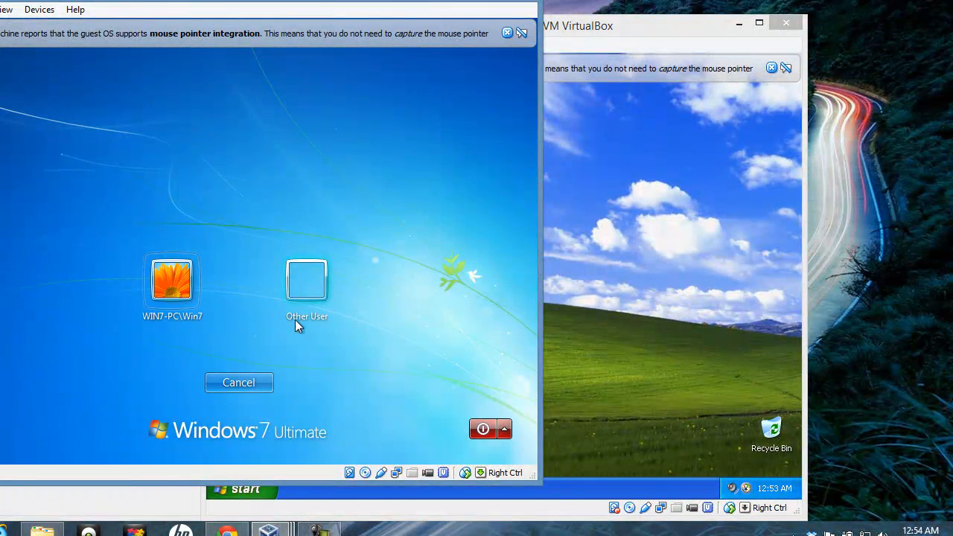
click(316, 286)
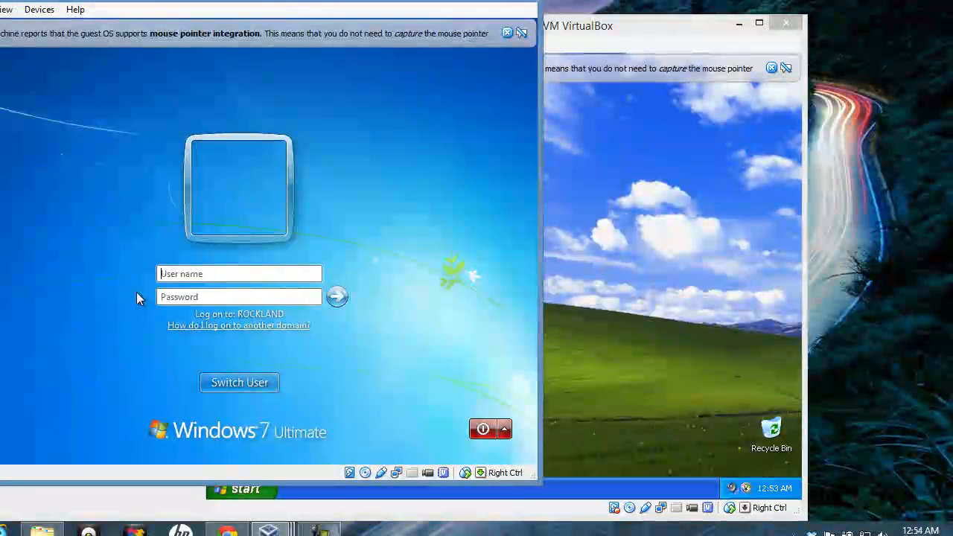
text(W)
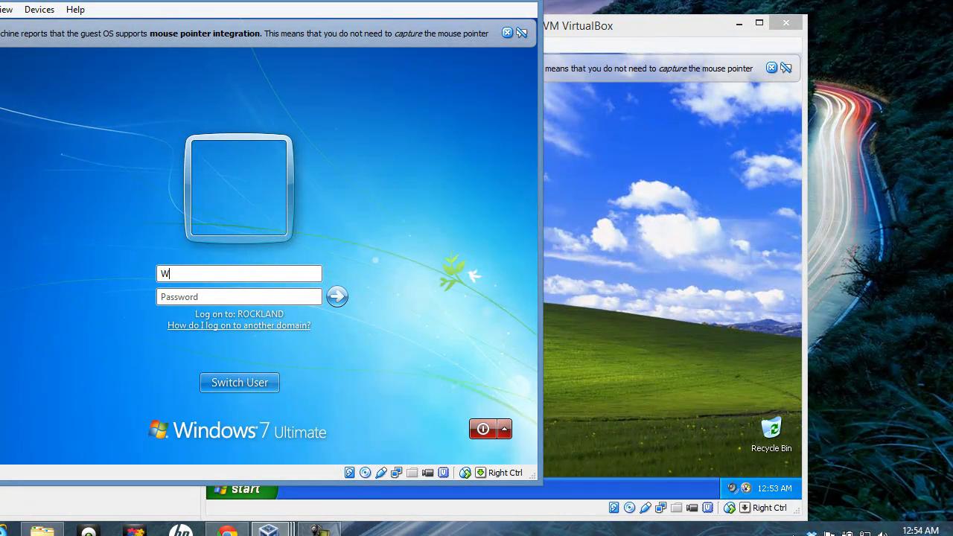
text(in_7)
key(Tab)
text(•••••••••••)
key(Return)
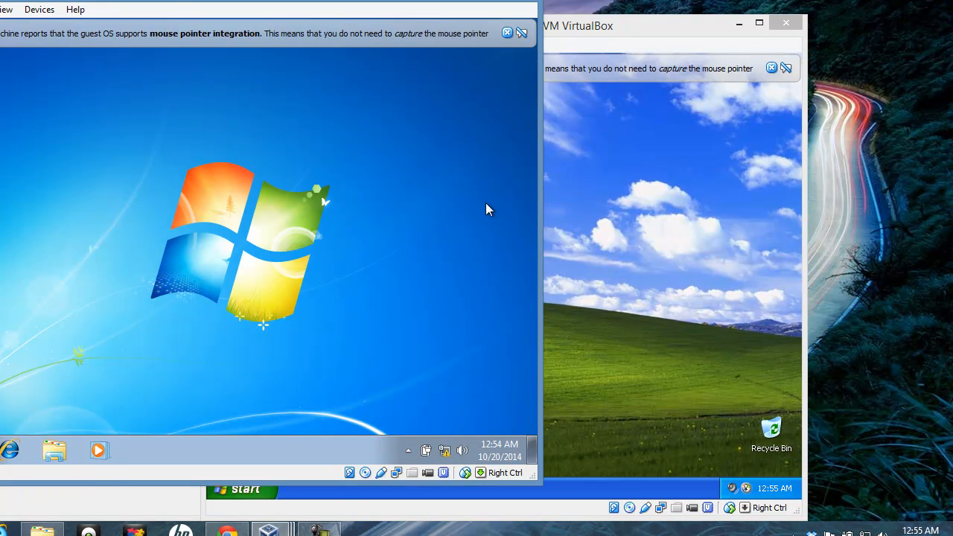
click(319, 530)
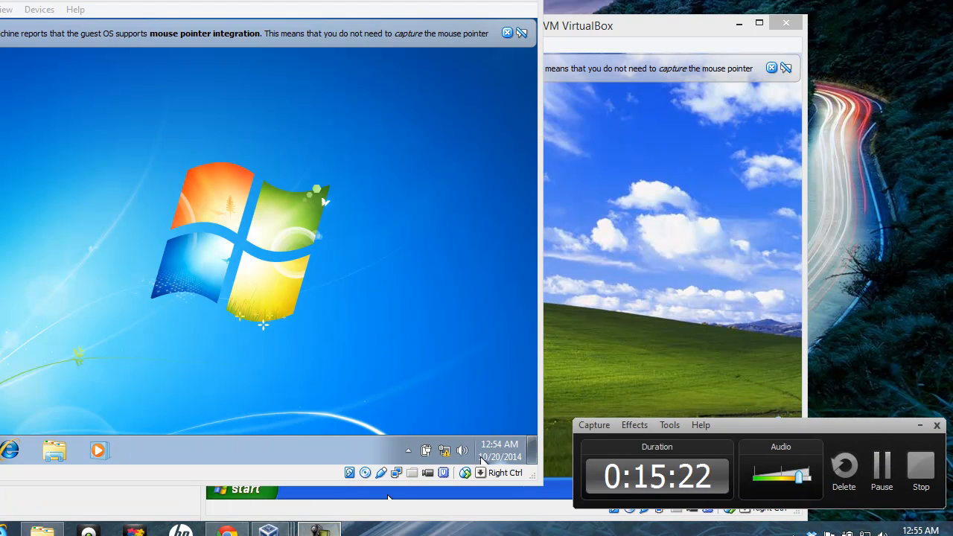